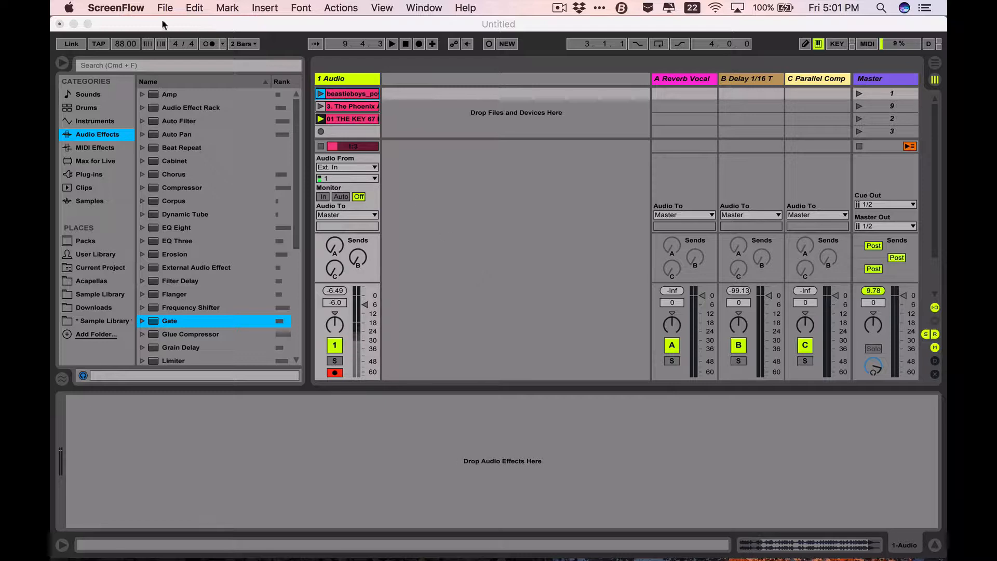
# Step: Add an empty Drum Rack to a new track beside the audio track
pyautogui.click(93, 110)
pyautogui.click(93, 110)
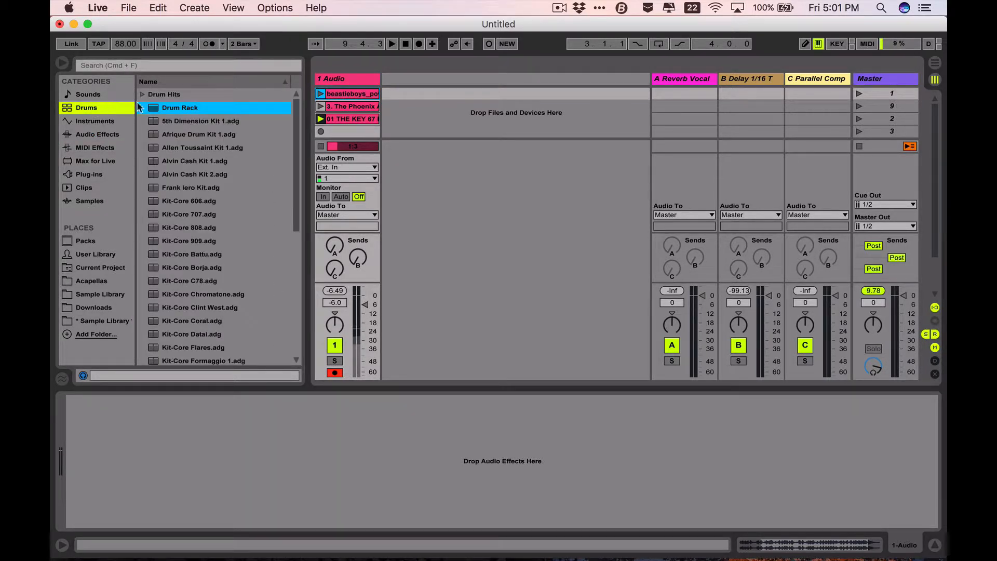
pyautogui.click(178, 108)
pyautogui.moveTo(178, 108); pyautogui.dragTo(409, 85)
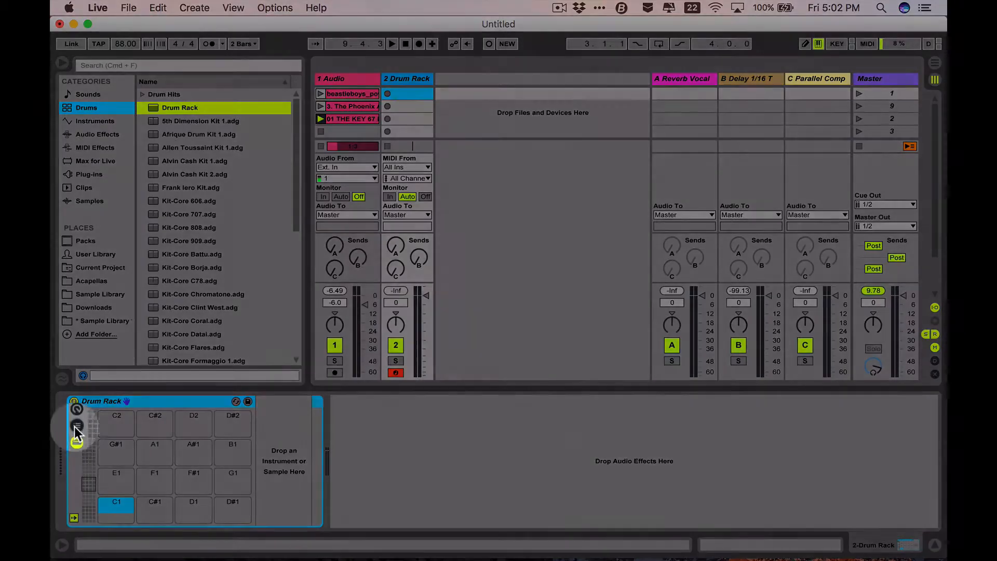
# Step: Show the Drum Rack's chain list and create an empty chain on the C1 pad
pyautogui.click(76, 426)
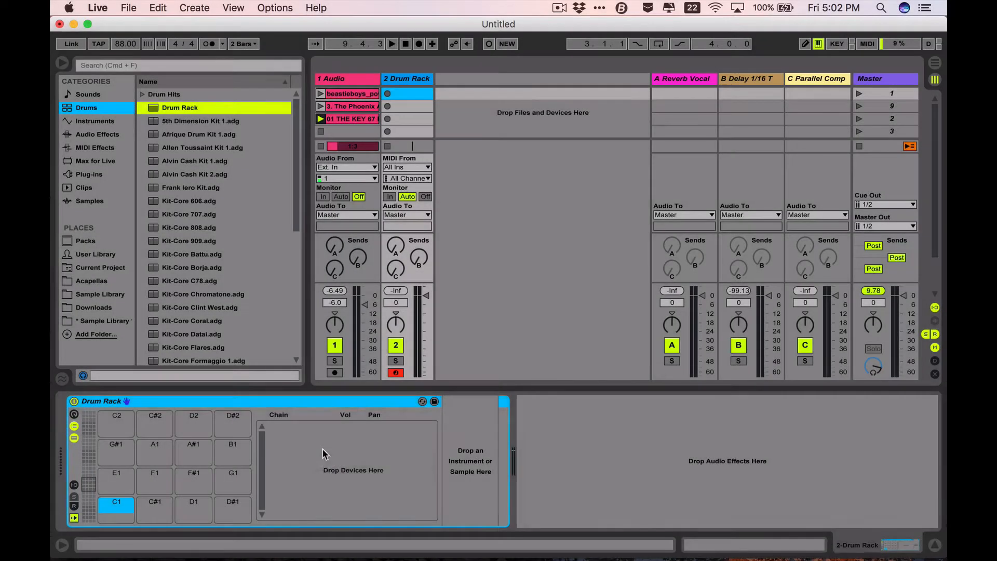
pyautogui.rightClick(322, 448)
pyautogui.click(338, 467)
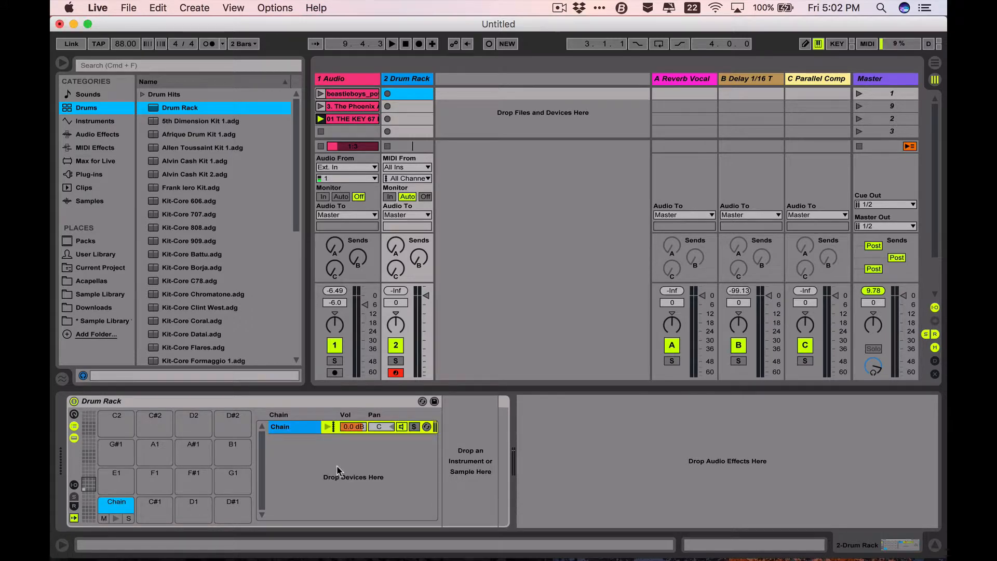
# Step: Load the Simpler instrument onto the new chain and set it to 1-Shot mode
pyautogui.click(108, 123)
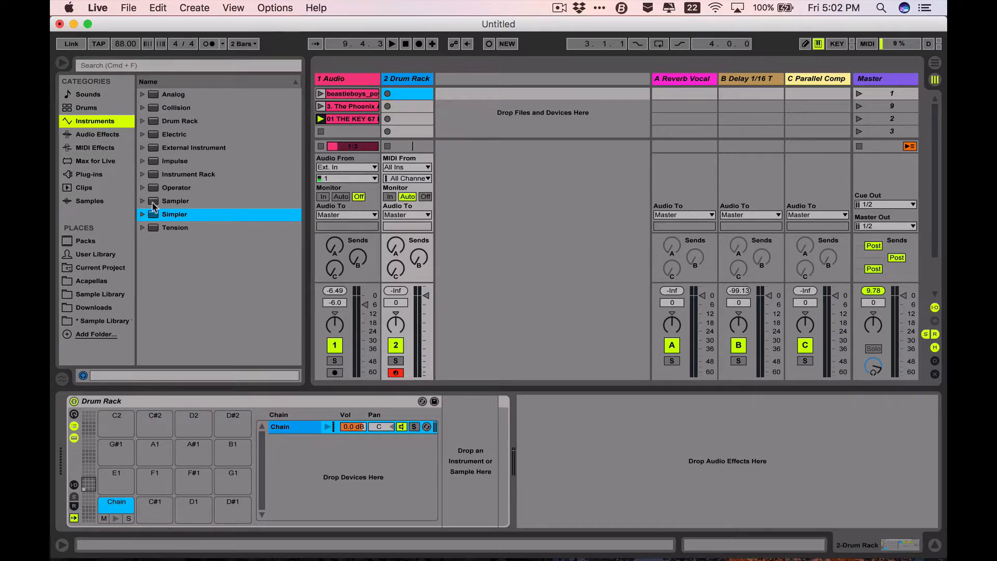
pyautogui.click(161, 217)
pyautogui.moveTo(162, 217); pyautogui.dragTo(475, 450)
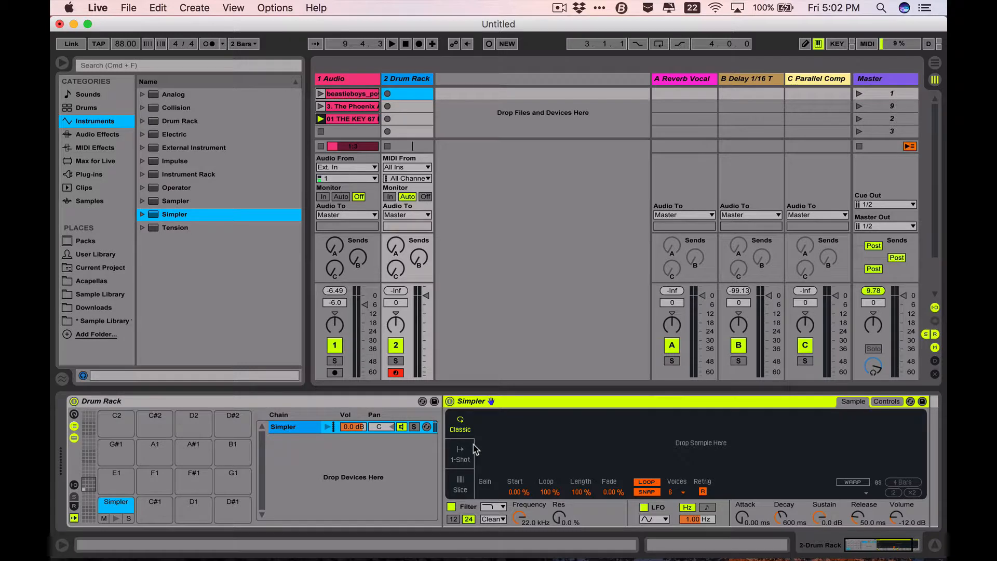
pyautogui.click(458, 451)
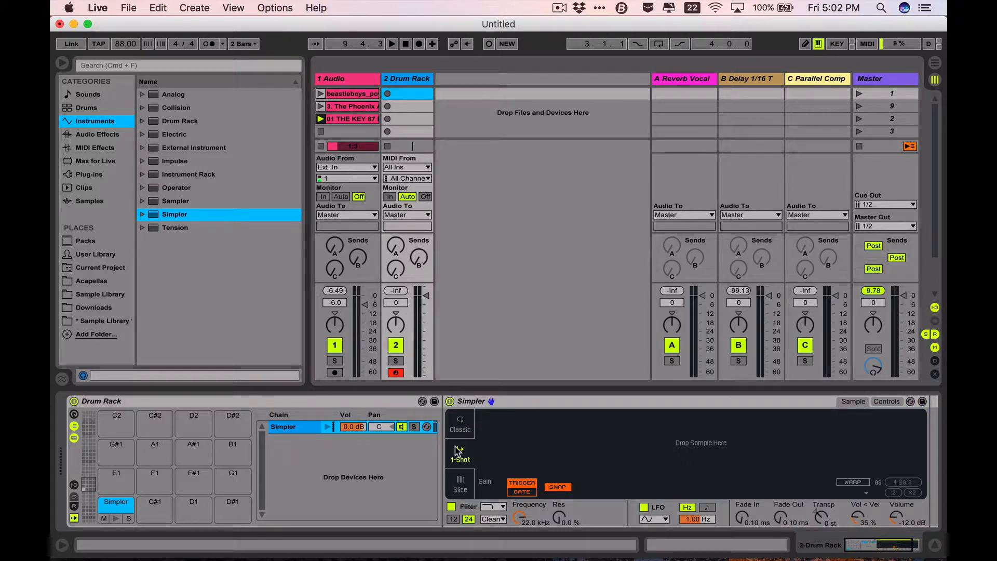
# Step: Try converting Simpler to Sampler and back to Simpler, and undo the conversions
pyautogui.rightClick(519, 401)
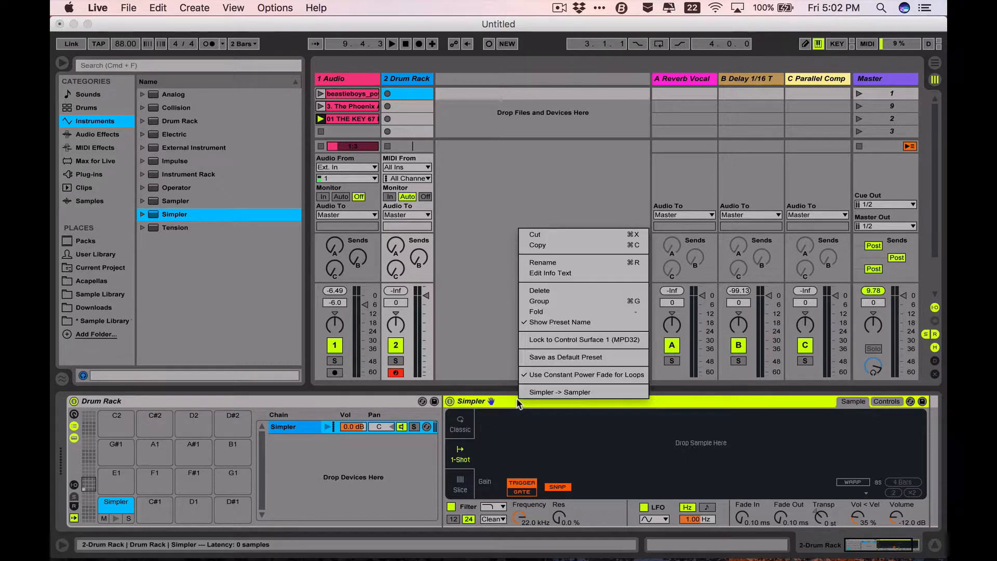
pyautogui.click(551, 393)
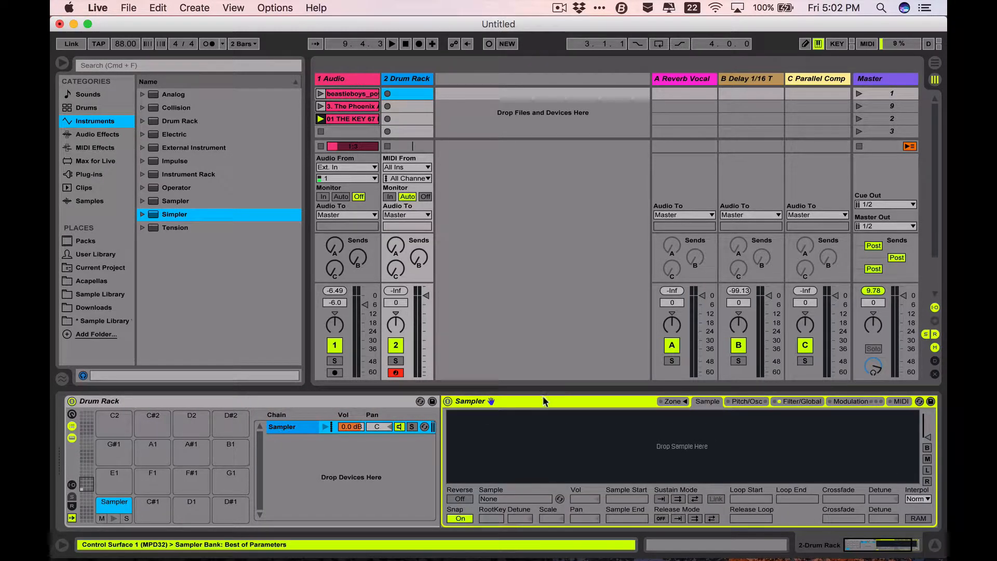
pyautogui.rightClick(543, 396)
pyautogui.click(552, 393)
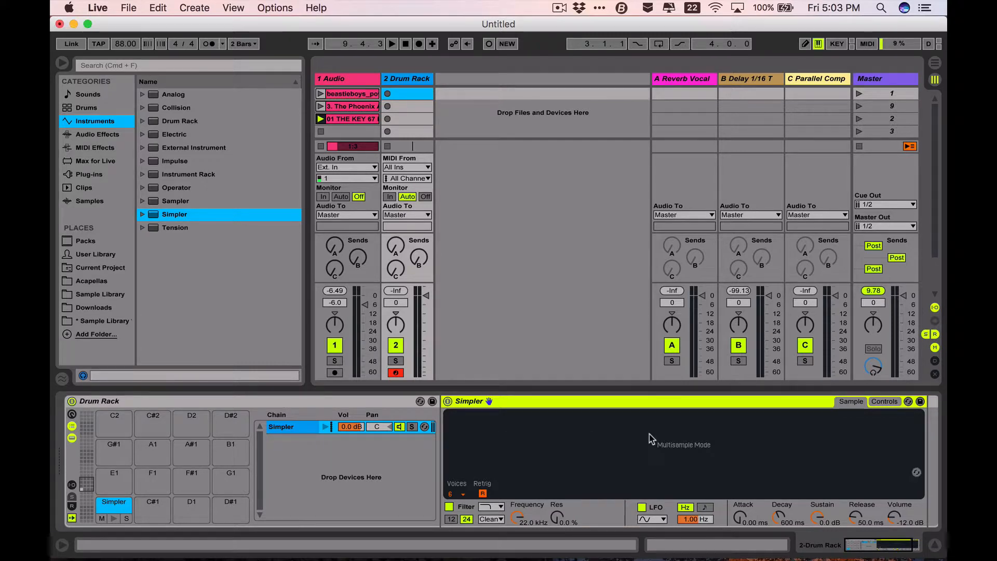
pyautogui.press('super+z')
pyautogui.press('super+shift+z')
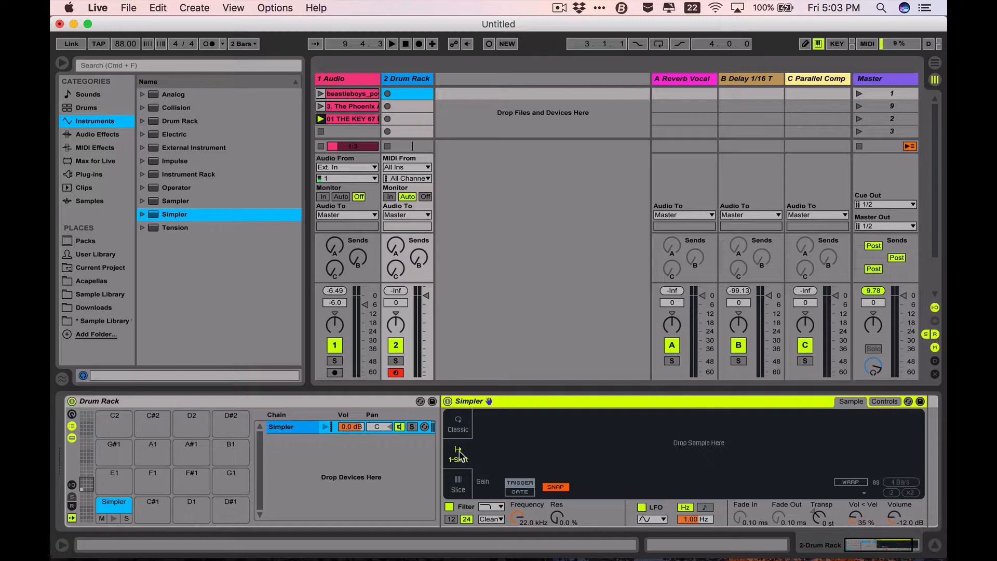
# Step: Show the Drum Rack's macro controls and review Simpler's detailed controls, switching the pitch envelope off and back on
pyautogui.click(72, 414)
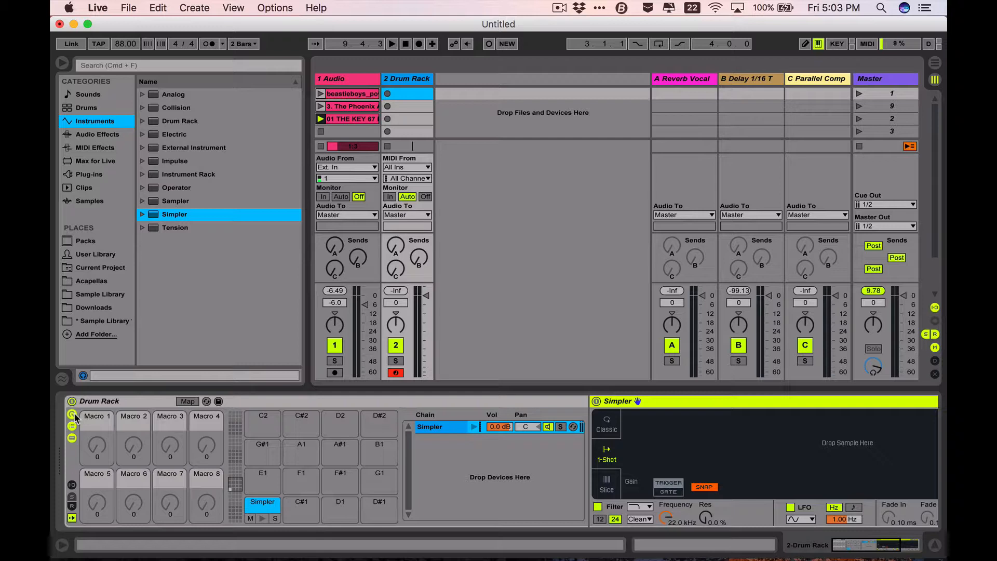
pyautogui.hscroll(8, 300, 440)
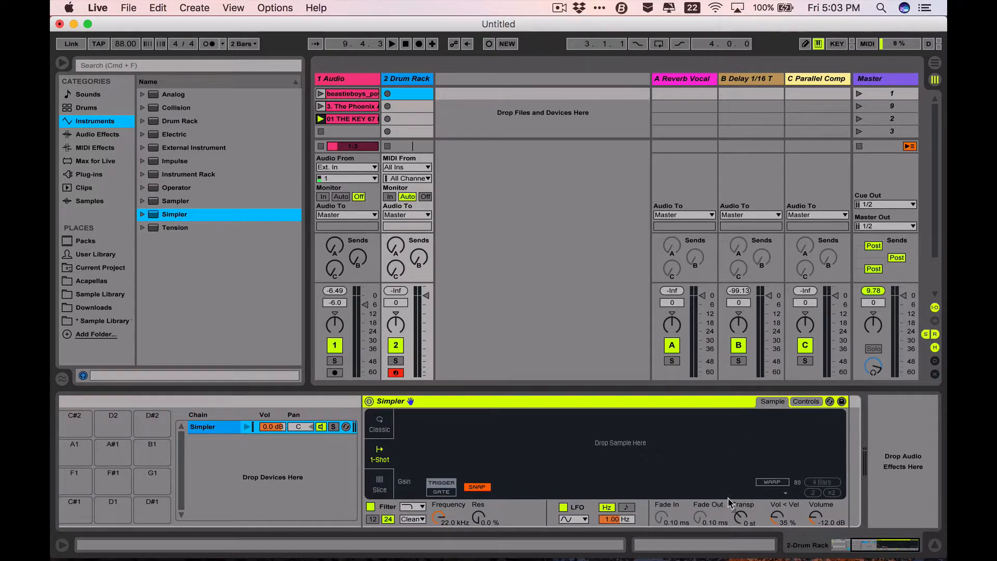
pyautogui.click(800, 403)
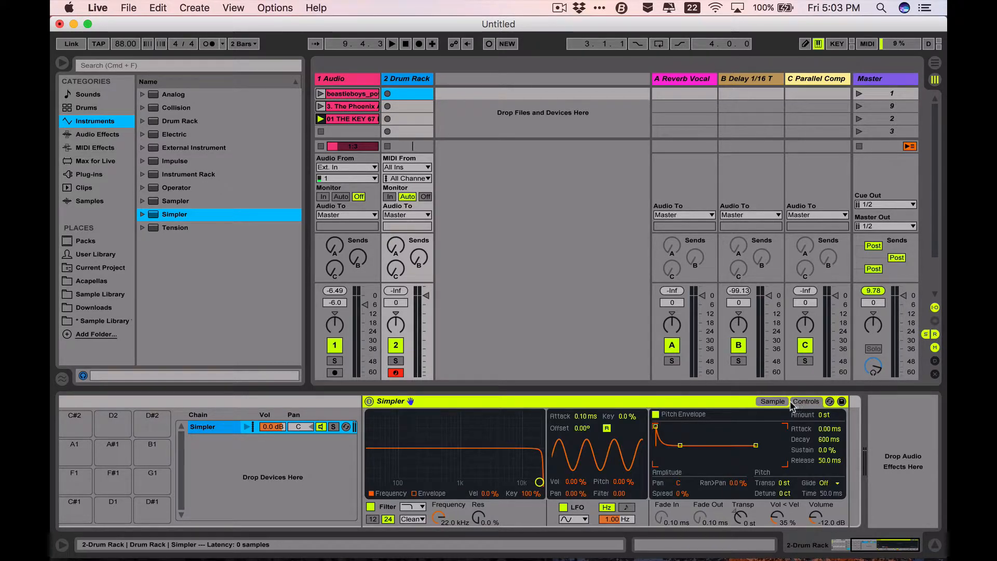
pyautogui.click(684, 416)
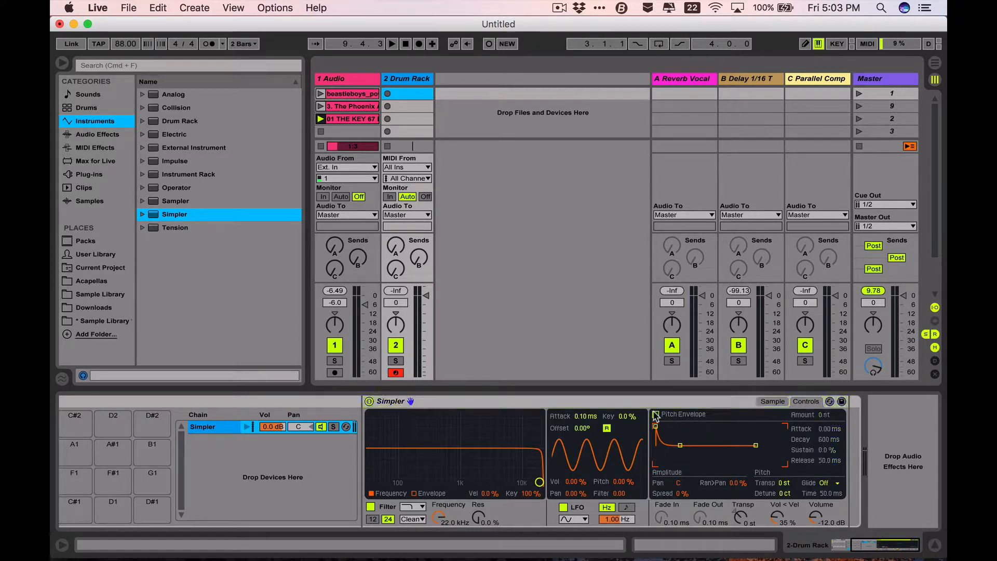
pyautogui.click(656, 414)
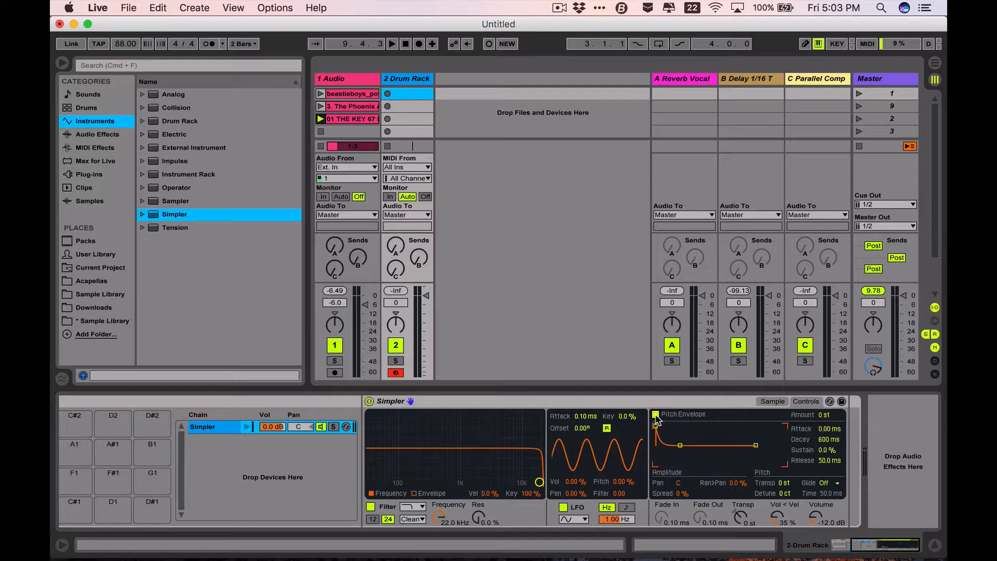
pyautogui.click(773, 401)
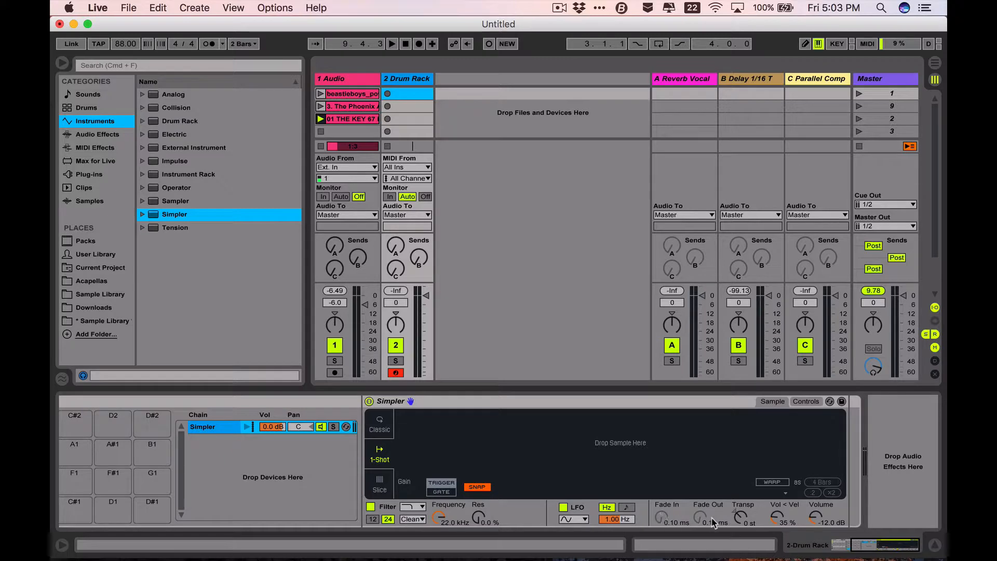
# Step: Turn on macro mapping for the Drum Rack and map Simpler's Fade In to Macro 1
pyautogui.hscroll(-1, 678, 518)
pyautogui.hscroll(-15, 679, 518)
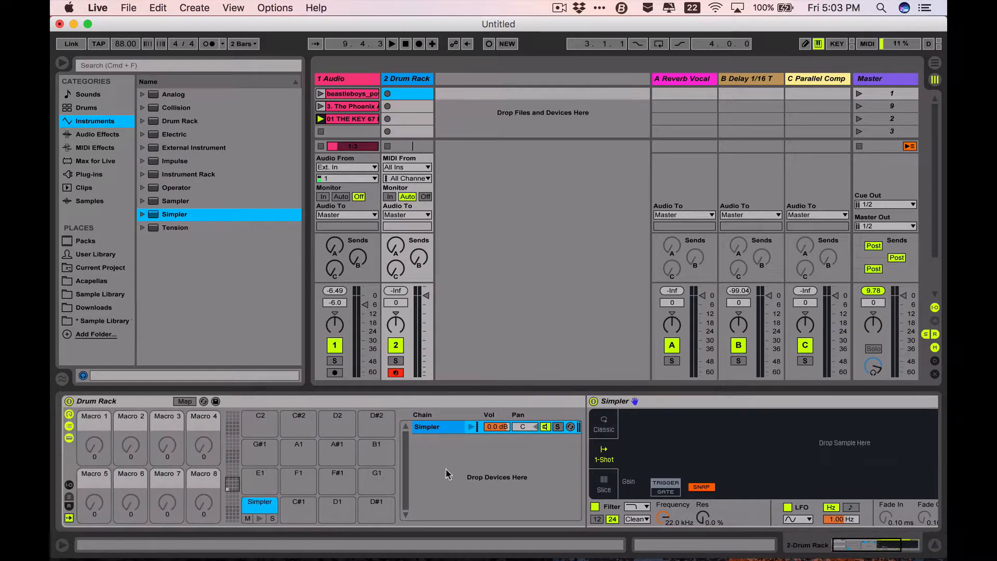
pyautogui.click(184, 401)
pyautogui.hscroll(15, 93, 440)
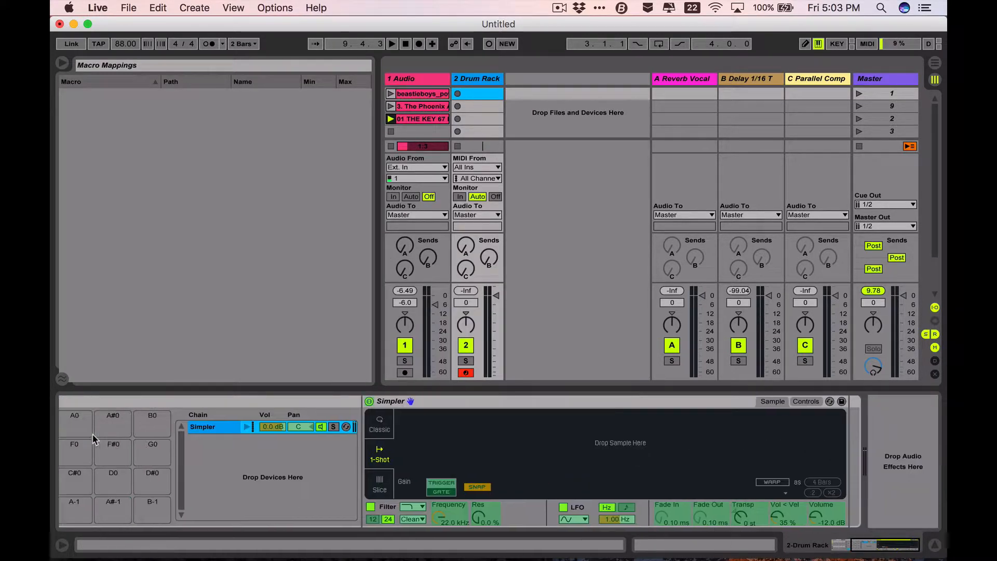
pyautogui.hscroll(-15, 662, 517)
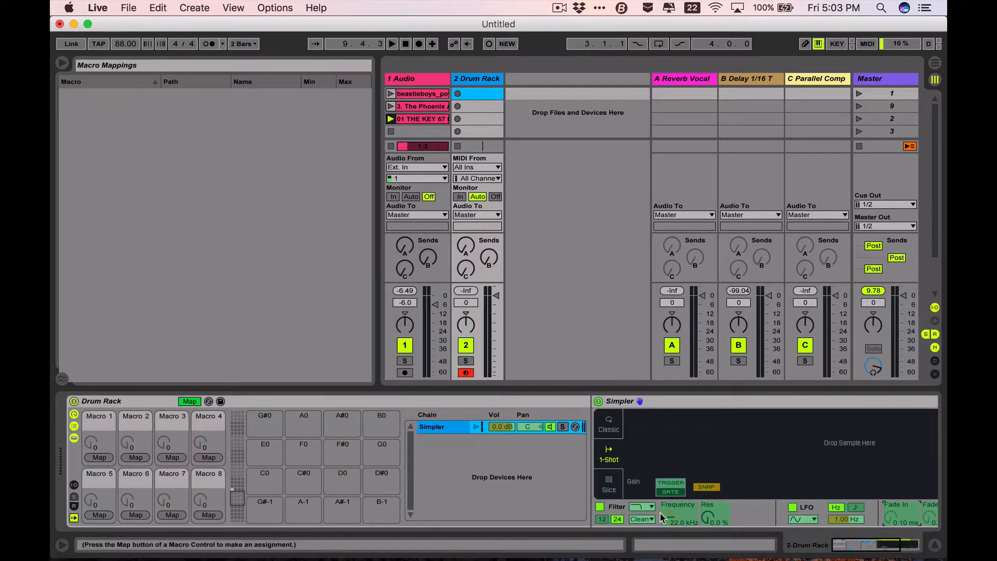
pyautogui.click(99, 458)
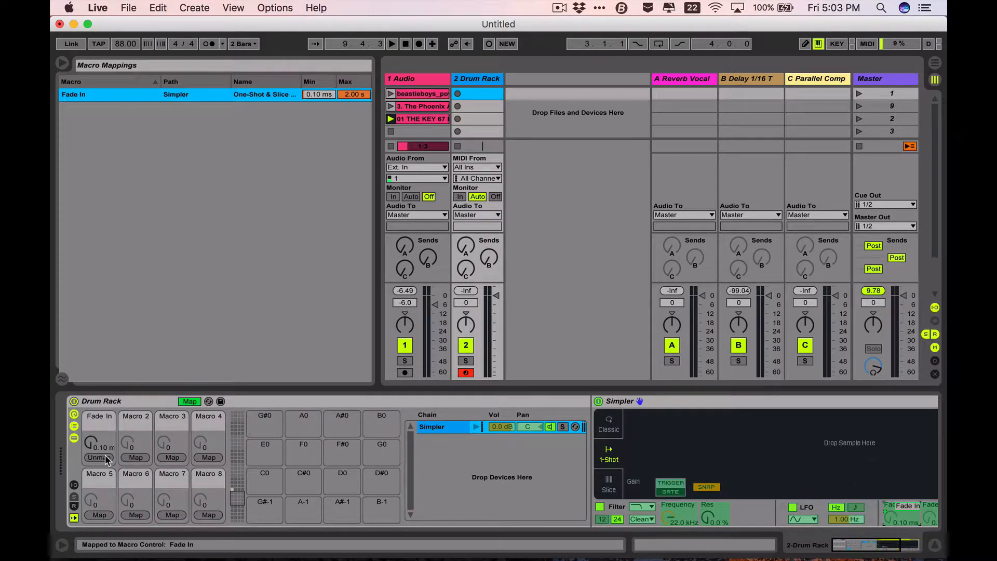
# Step: Map Simpler's Fade Out to Macro 2 and its Transpose to Macro 3
pyautogui.hscroll(10, 107, 459)
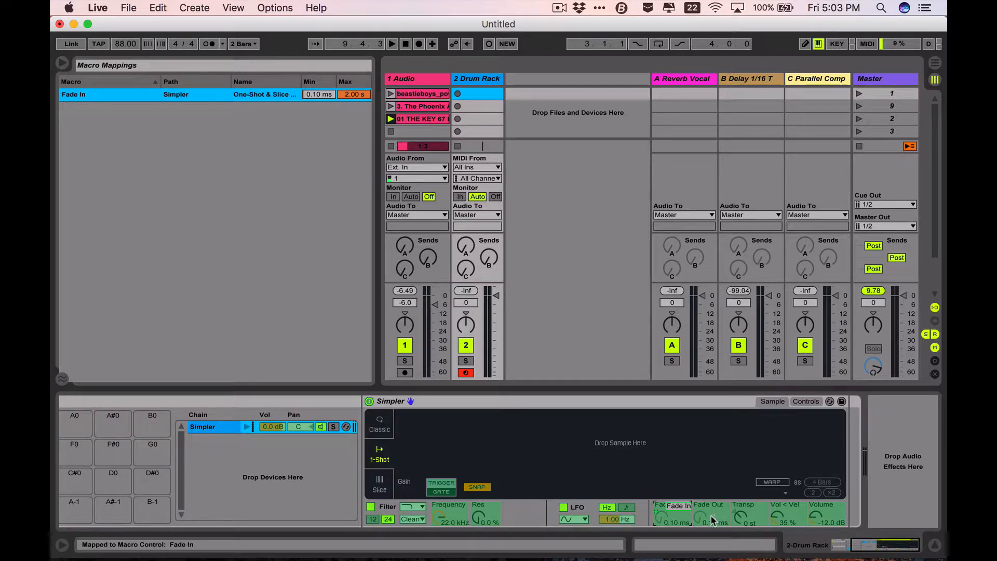
pyautogui.click(710, 518)
pyautogui.hscroll(-10, 416, 468)
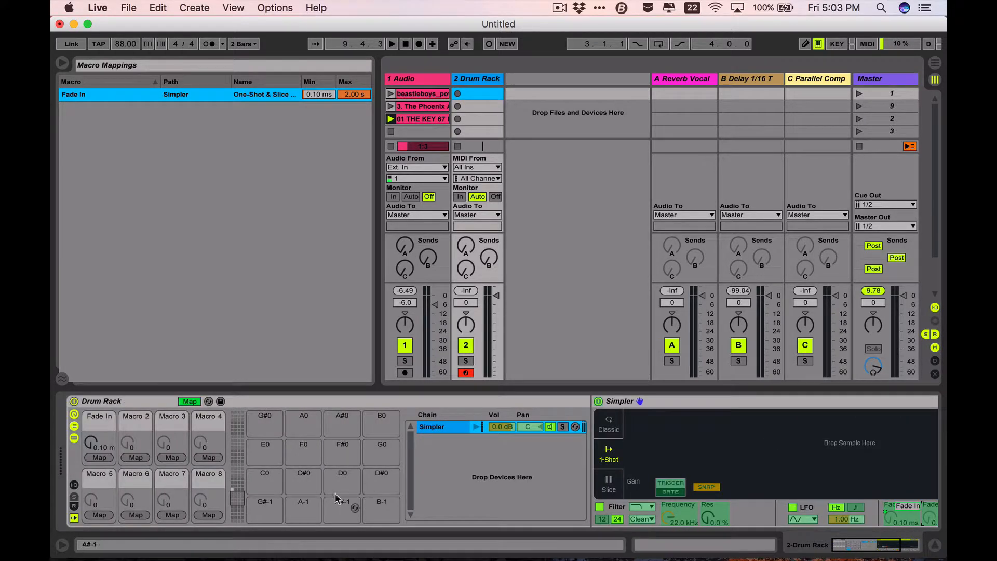
pyautogui.click(133, 457)
pyautogui.hscroll(10, 467, 470)
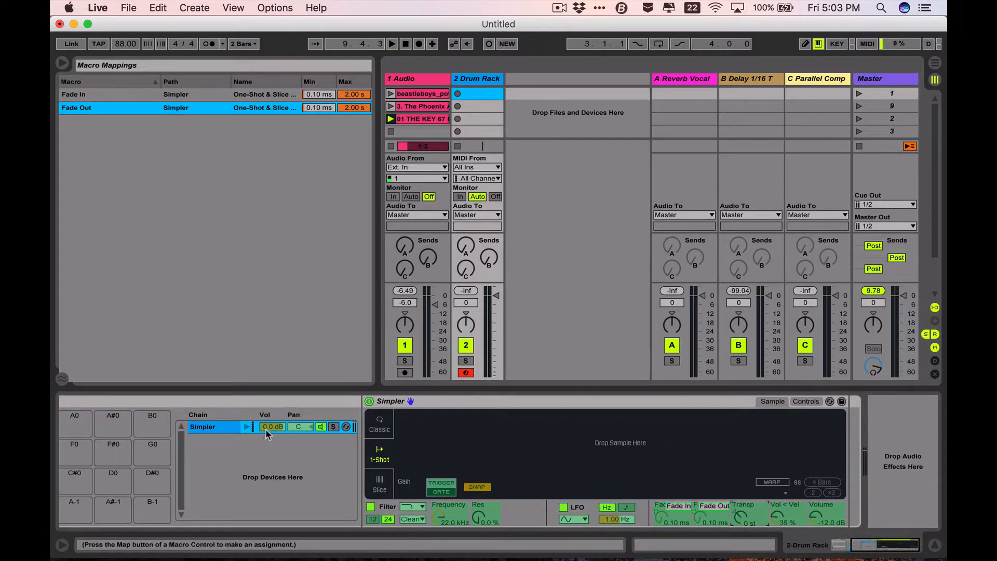
pyautogui.hscroll(-10, 375, 410)
pyautogui.click(165, 457)
# Step: Map Simpler's Detune to Macro 4
pyautogui.hscroll(10, 519, 468)
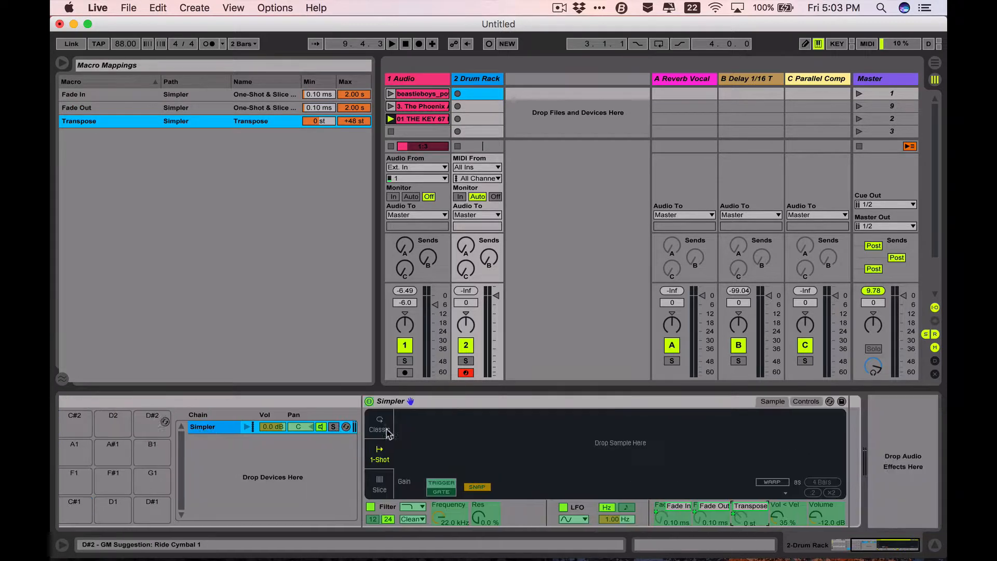
pyautogui.click(811, 401)
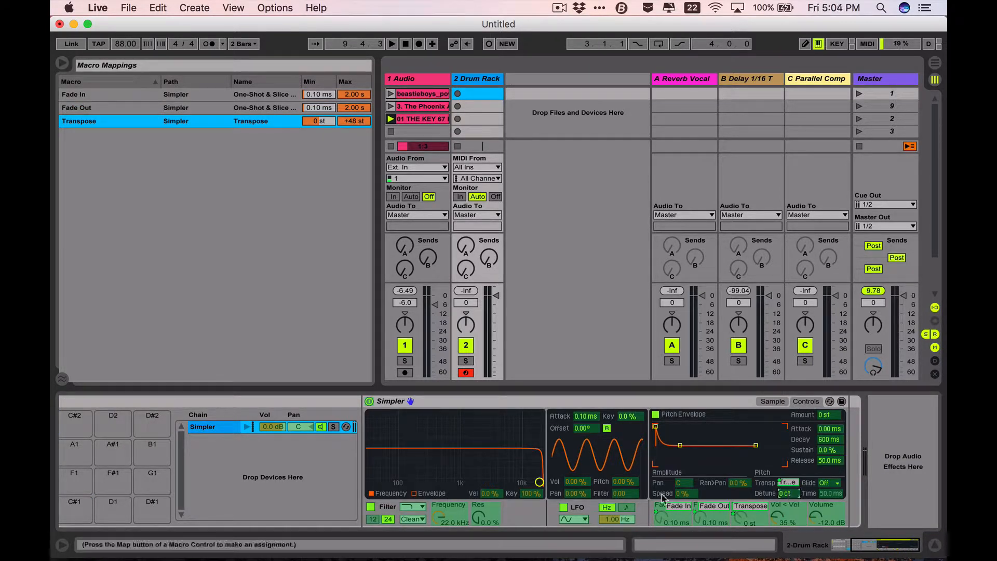
pyautogui.hscroll(-10, 291, 467)
pyautogui.click(208, 458)
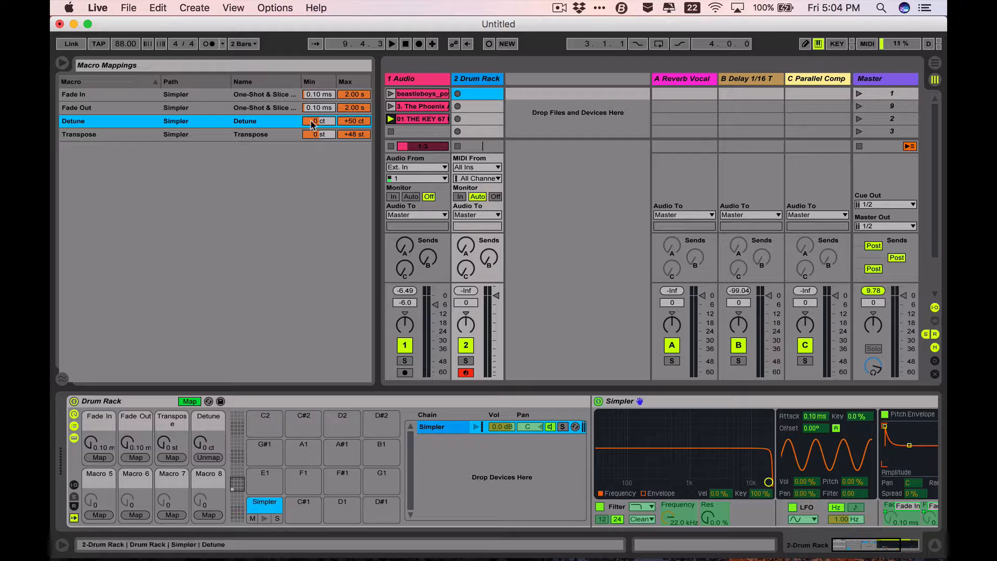
# Step: Set the Detune mapping's minimum to -50 ct and limit the Transpose mapping to a range of -12 st to +12 st
pyautogui.click(322, 380)
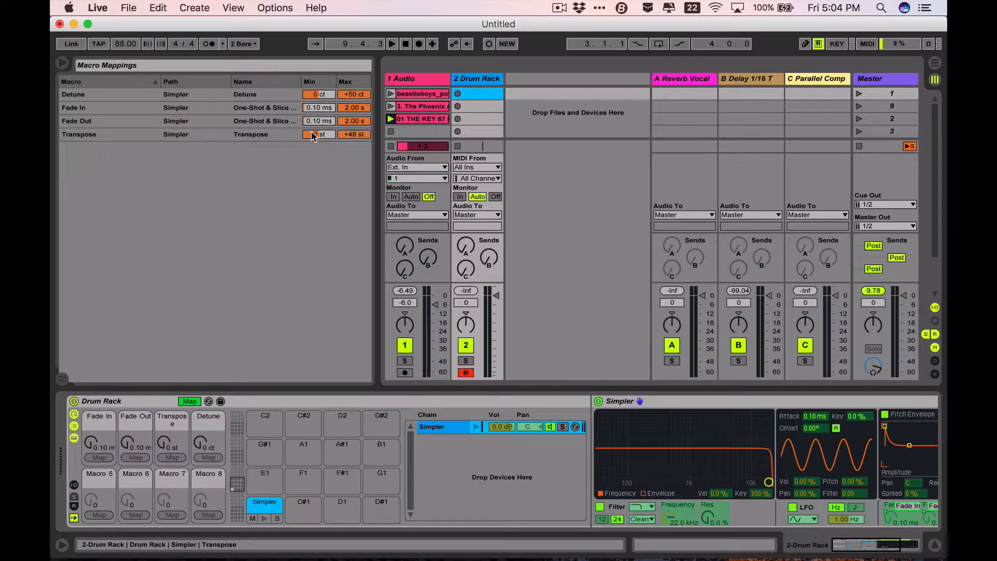
pyautogui.moveTo(314, 135); pyautogui.dragTo(314, 176)
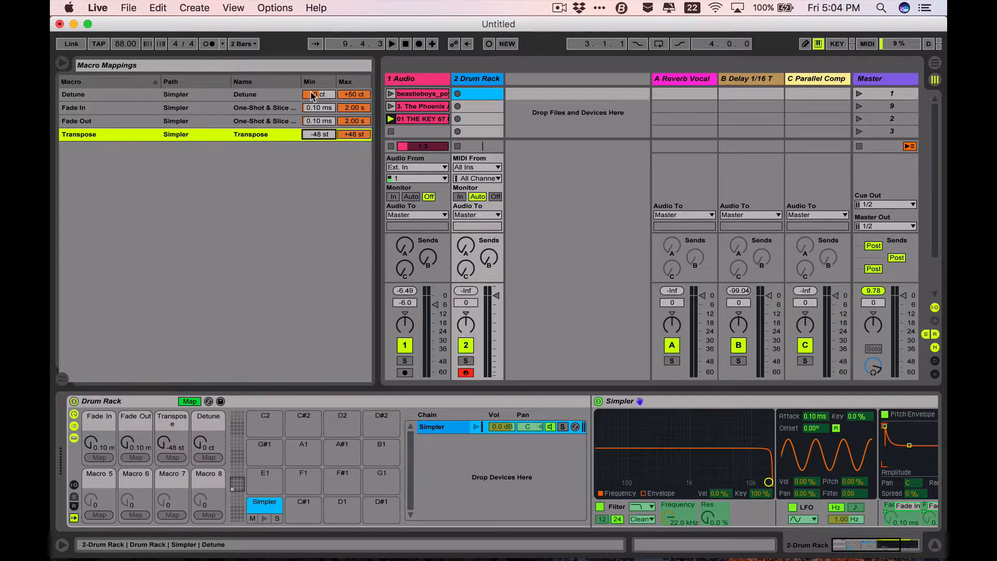
pyautogui.moveTo(315, 95); pyautogui.dragTo(315, 135)
pyautogui.click(324, 136)
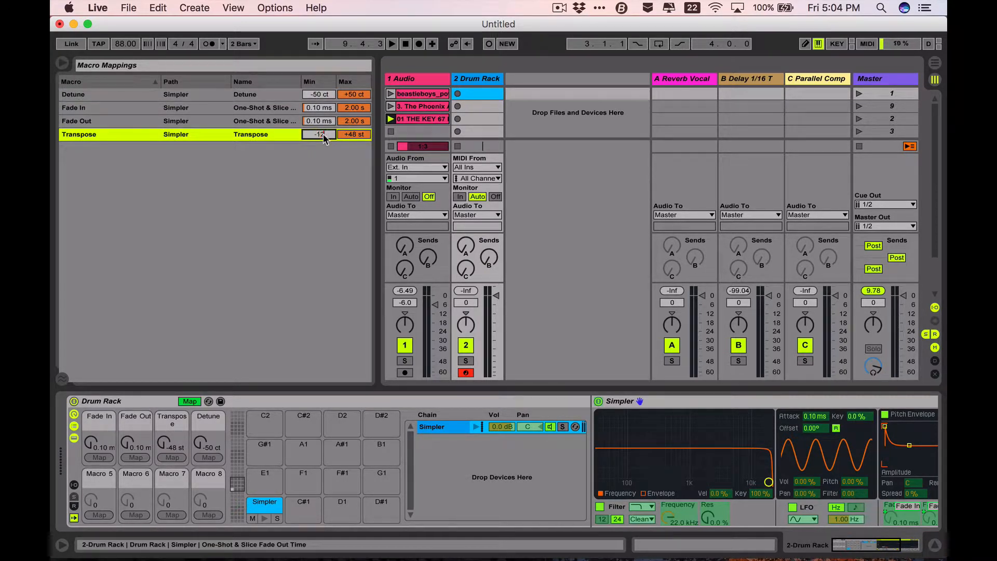
pyautogui.click(356, 136)
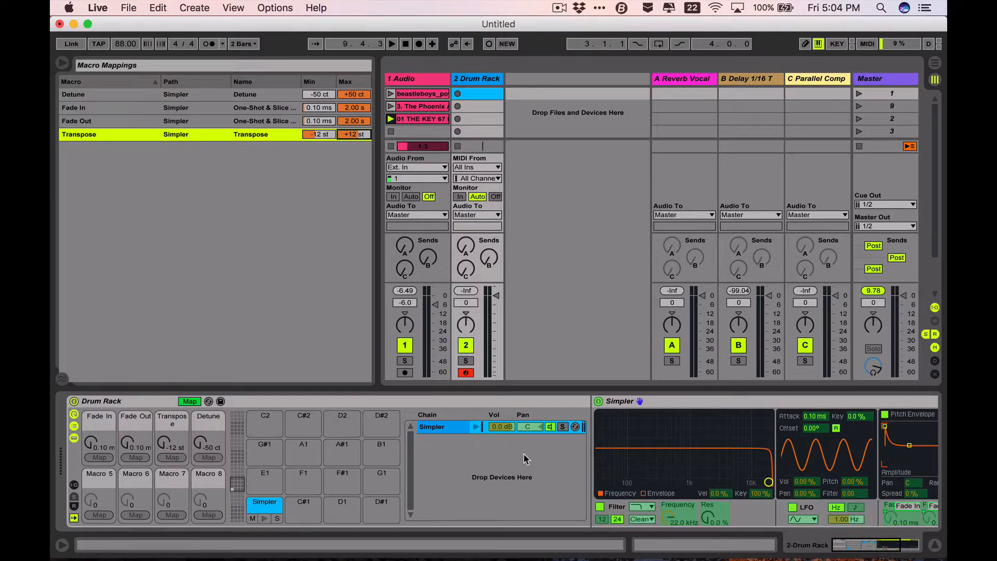
# Step: Map Simpler's Filter Type to Macro 5 and its filter Frequency to Macro 6
pyautogui.hscroll(1, 523, 459)
pyautogui.hscroll(-1, 523, 460)
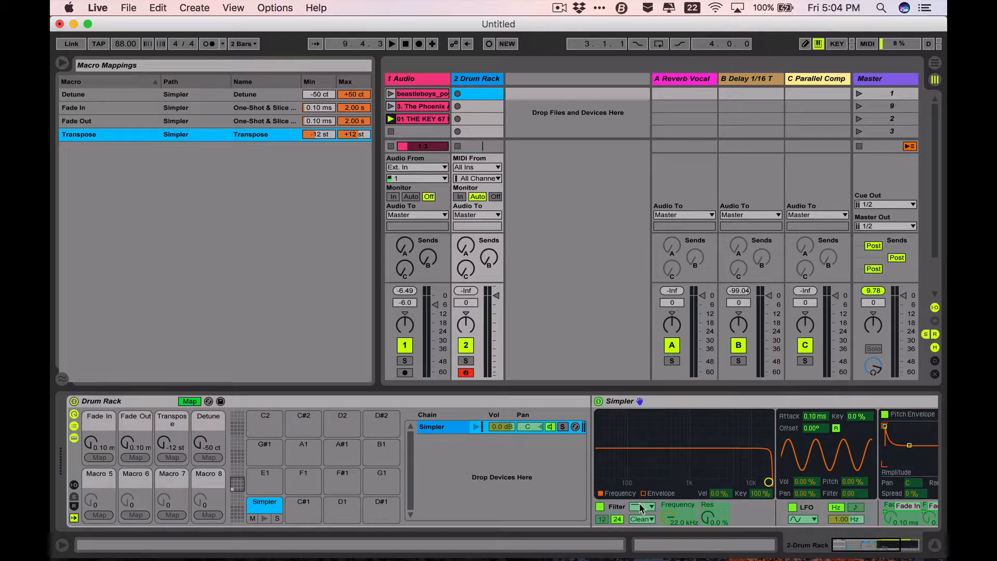
pyautogui.click(100, 517)
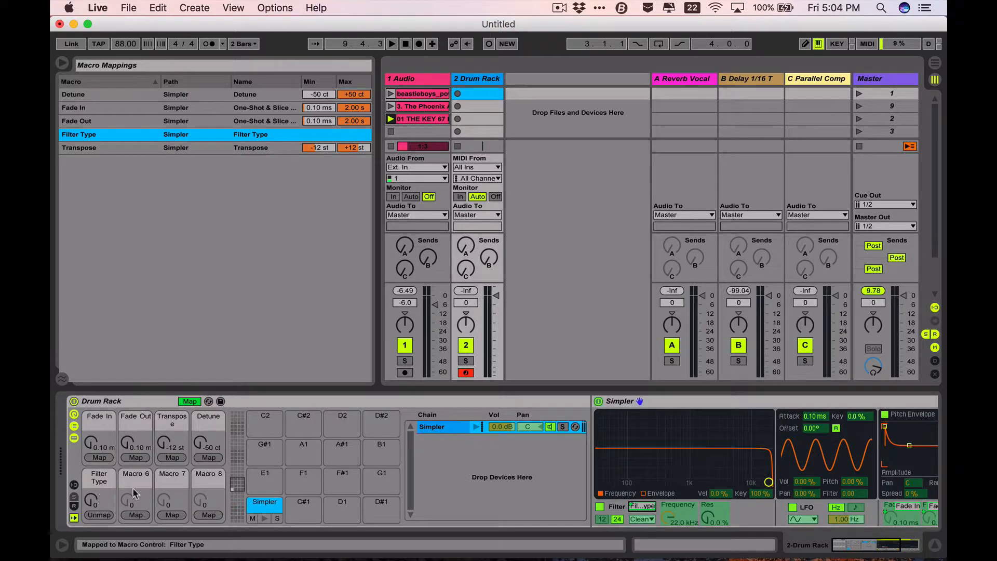
pyautogui.click(685, 521)
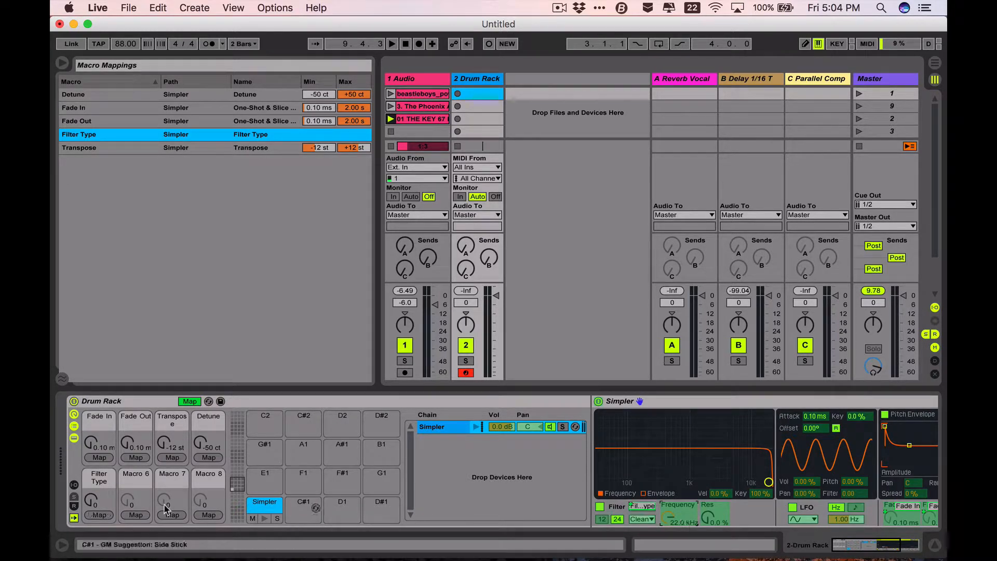
pyautogui.click(136, 515)
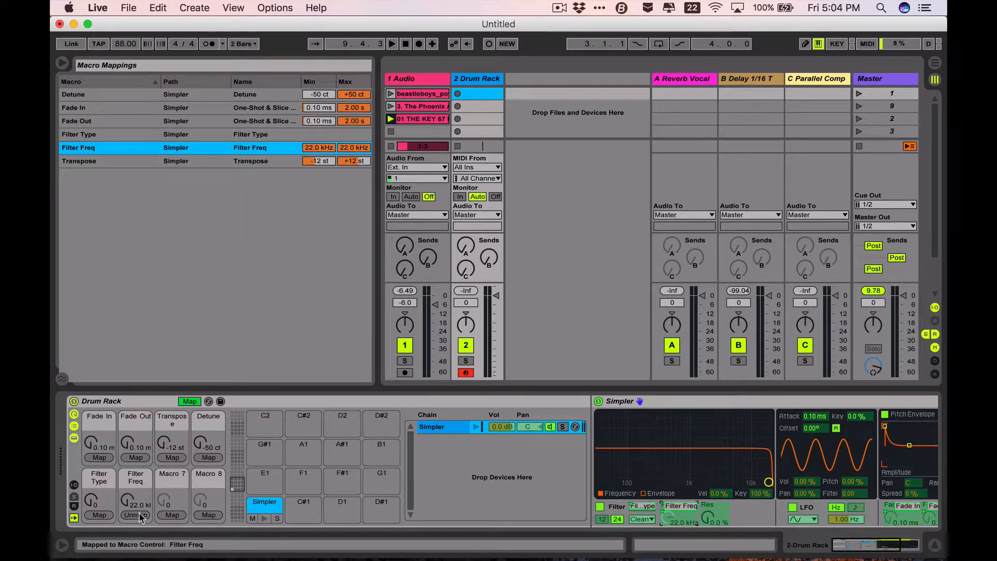
# Step: Map Simpler's filter Resonance to Macro 7 and leave macro mapping mode
pyautogui.click(714, 516)
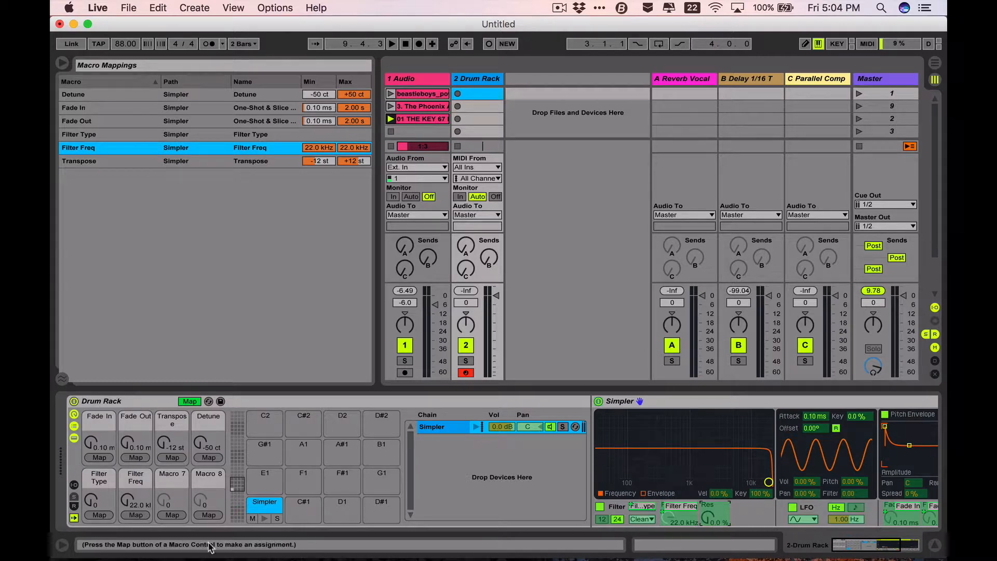
pyautogui.click(172, 515)
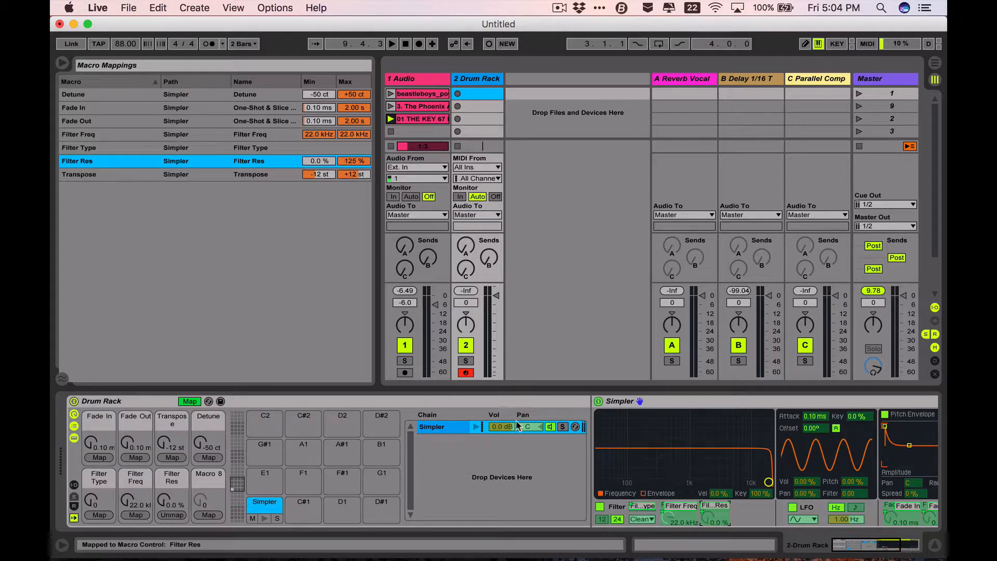
pyautogui.click(189, 401)
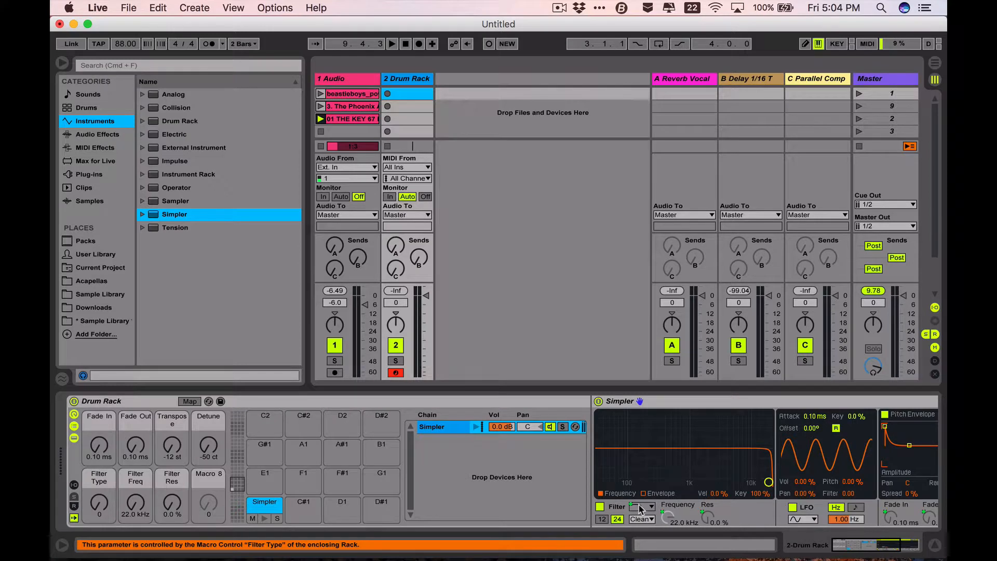
# Step: Raise the Filter Type macro to 127, map Simpler's filter Morph to Macro 8, and return Filter Type to 0
pyautogui.moveTo(99, 502); pyautogui.dragTo(99, 426)
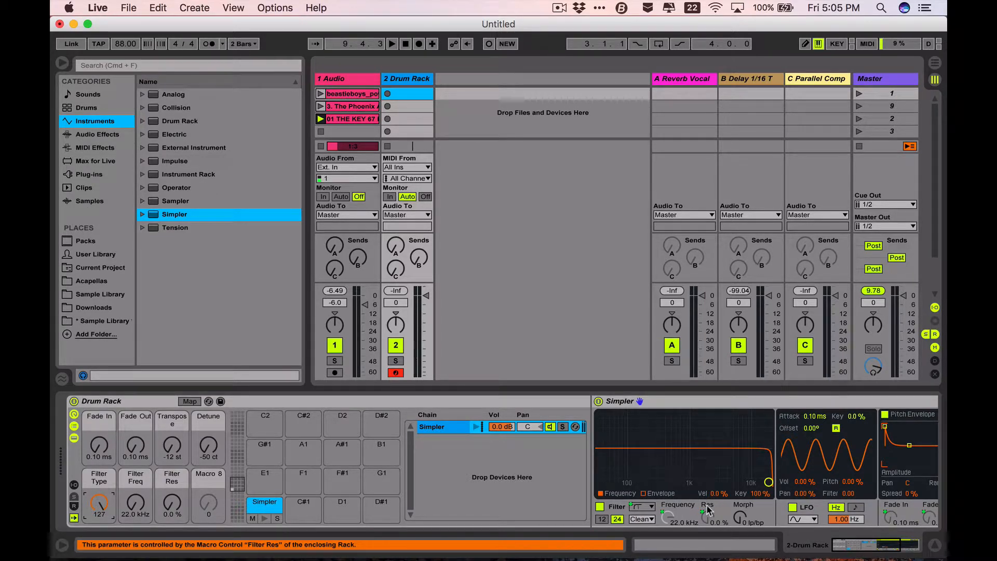
pyautogui.click(190, 400)
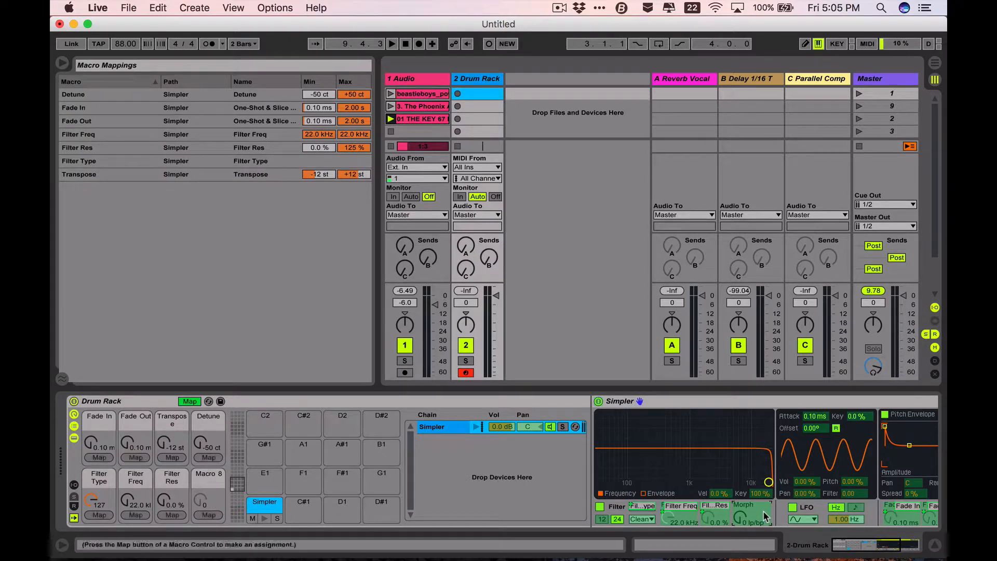
pyautogui.click(210, 514)
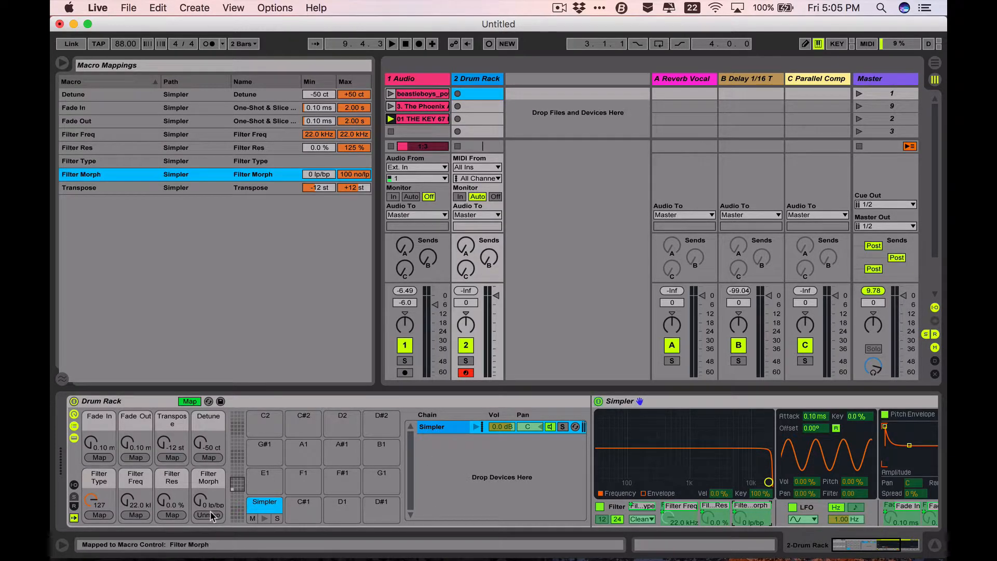
pyautogui.click(90, 503)
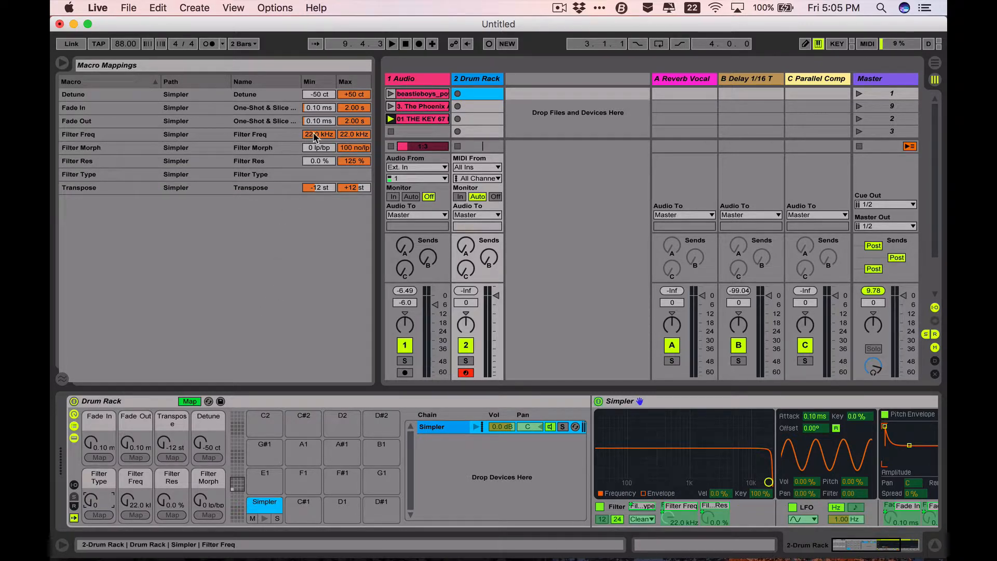
# Step: Set the Filter Freq mapping's minimum to 30.0 Hz and the Filter Res mapping's maximum to 100 %, leaving mapping mode
pyautogui.moveTo(314, 136); pyautogui.dragTo(315, 137)
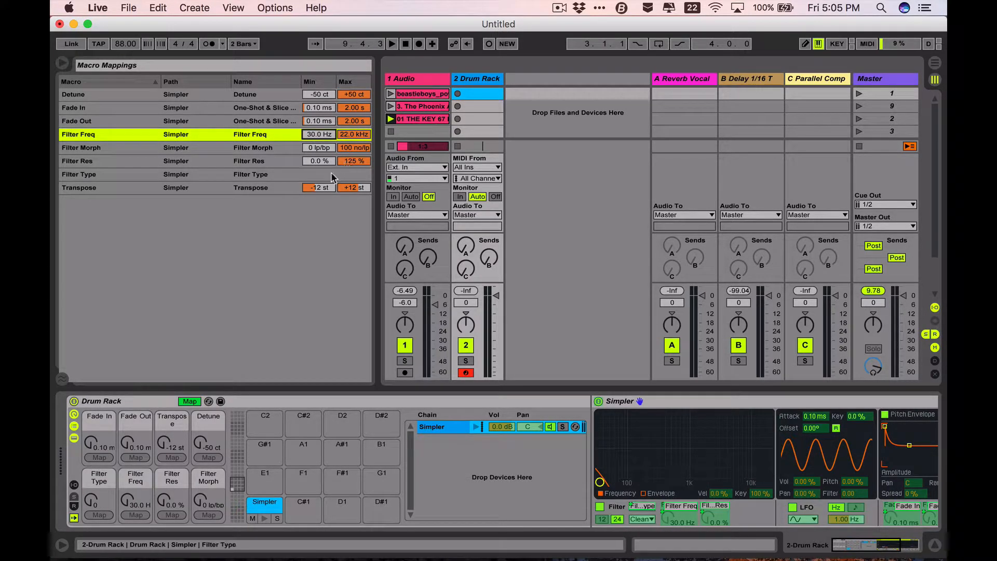
pyautogui.click(361, 162)
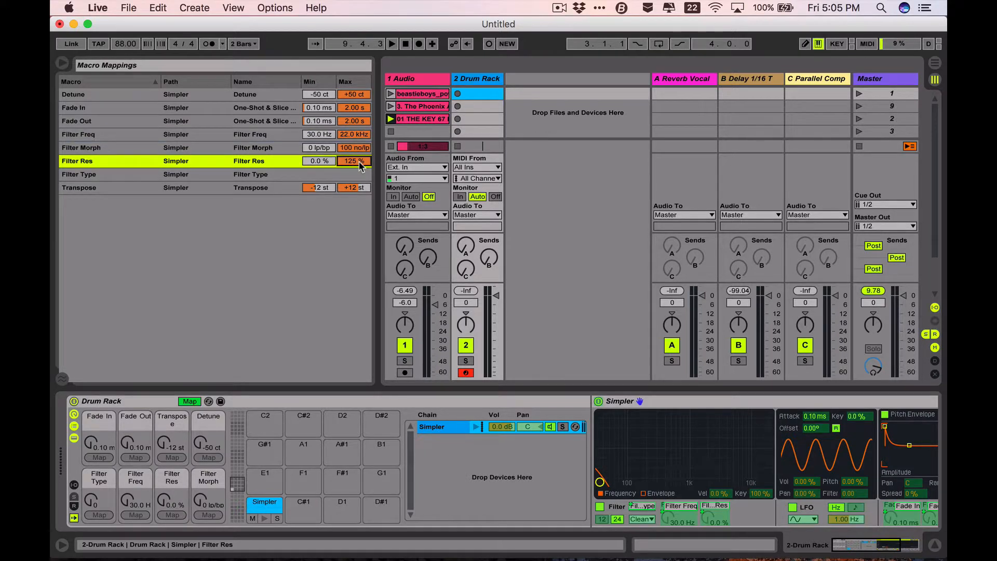
pyautogui.write('100')
pyautogui.press('Return')
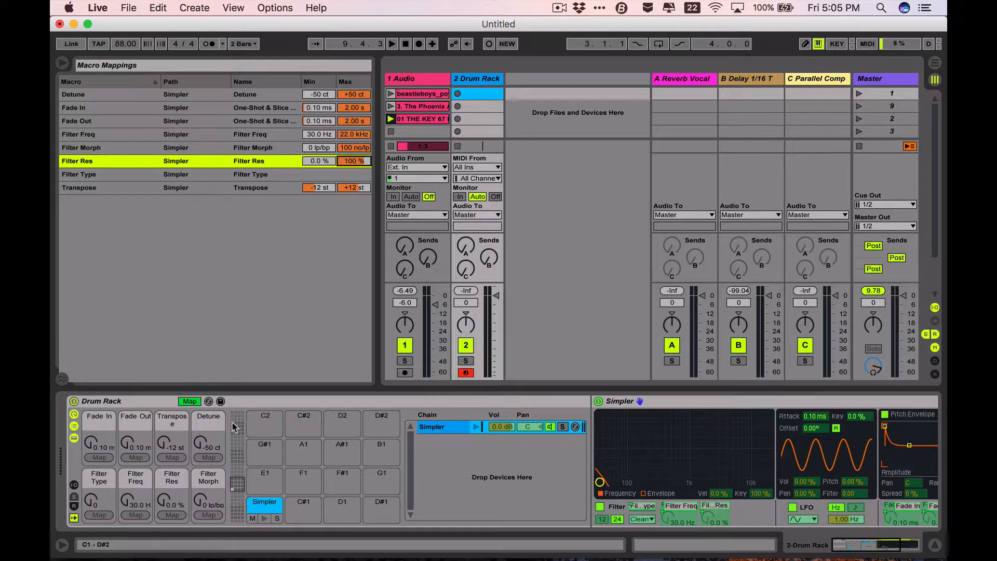
pyautogui.click(190, 401)
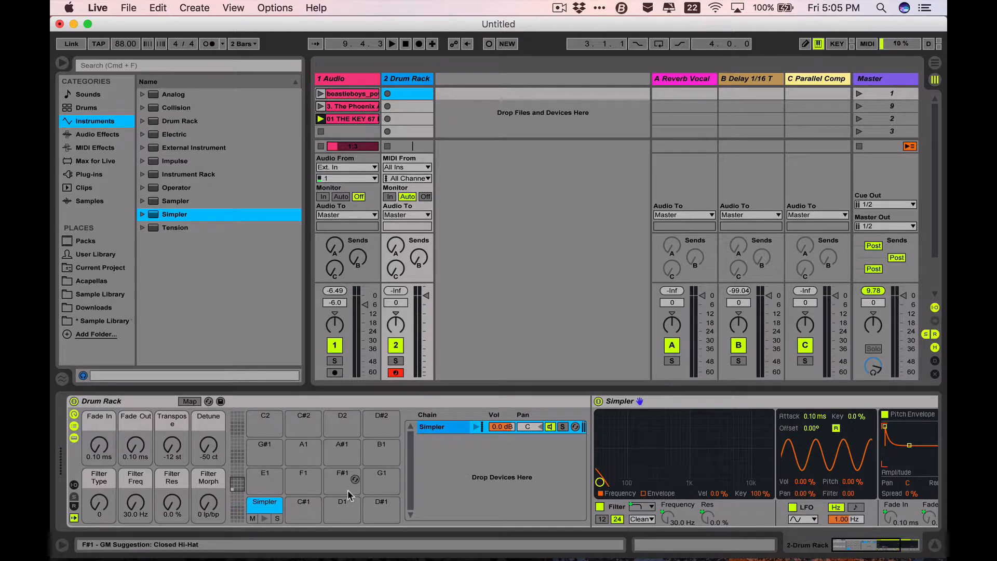
# Step: Load the ART_Too_Swervin_Tamb_Loop_140_bpm loop from the Sample Library into the 1-Shot Simpler
pyautogui.hscroll(5, 347, 491)
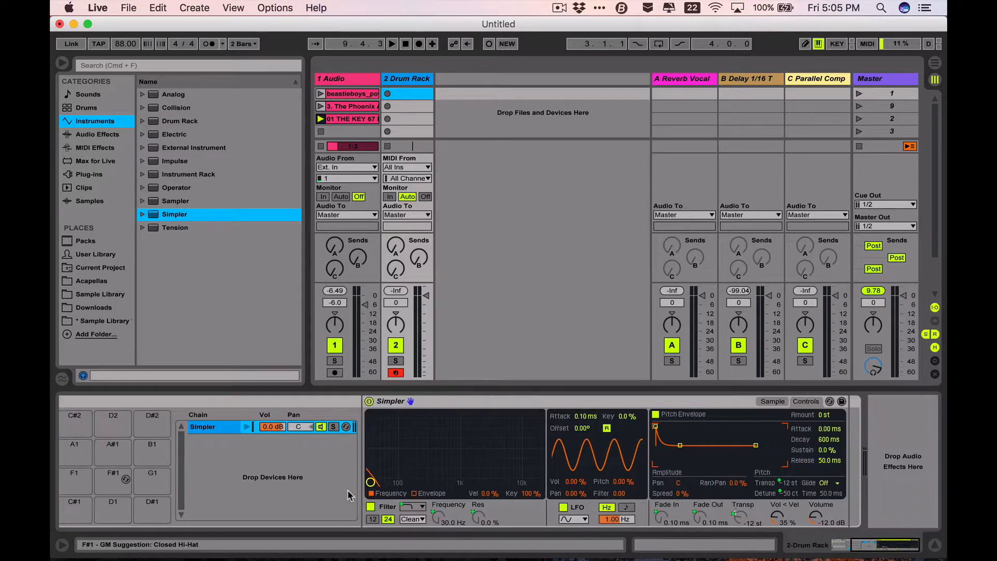
pyautogui.click(773, 401)
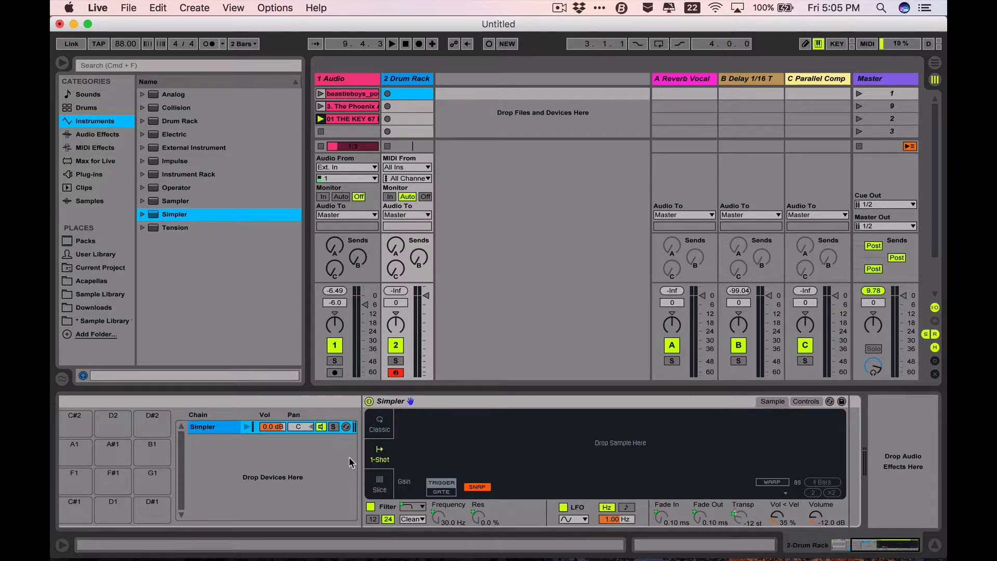
pyautogui.click(99, 294)
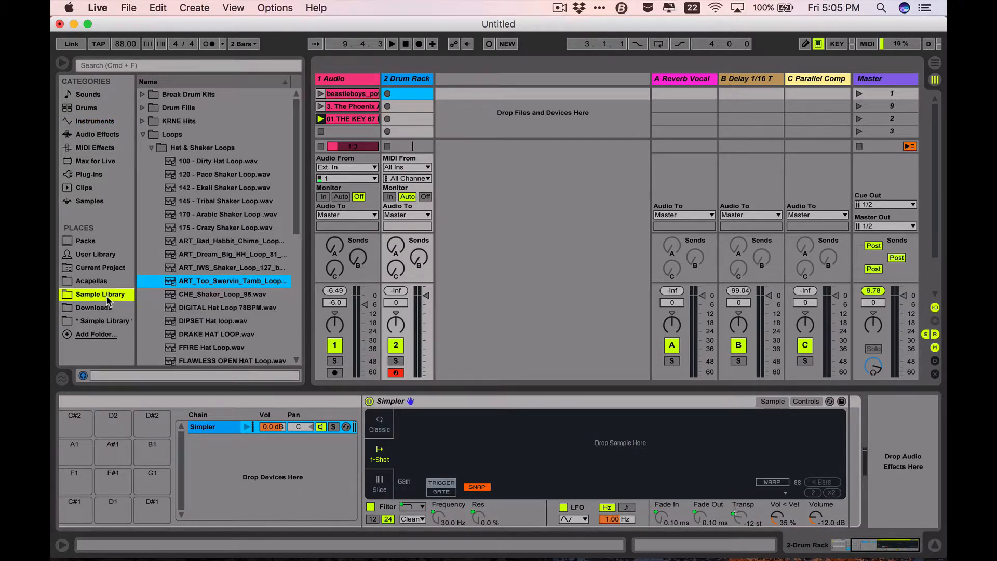
pyautogui.moveTo(226, 280); pyautogui.dragTo(585, 455)
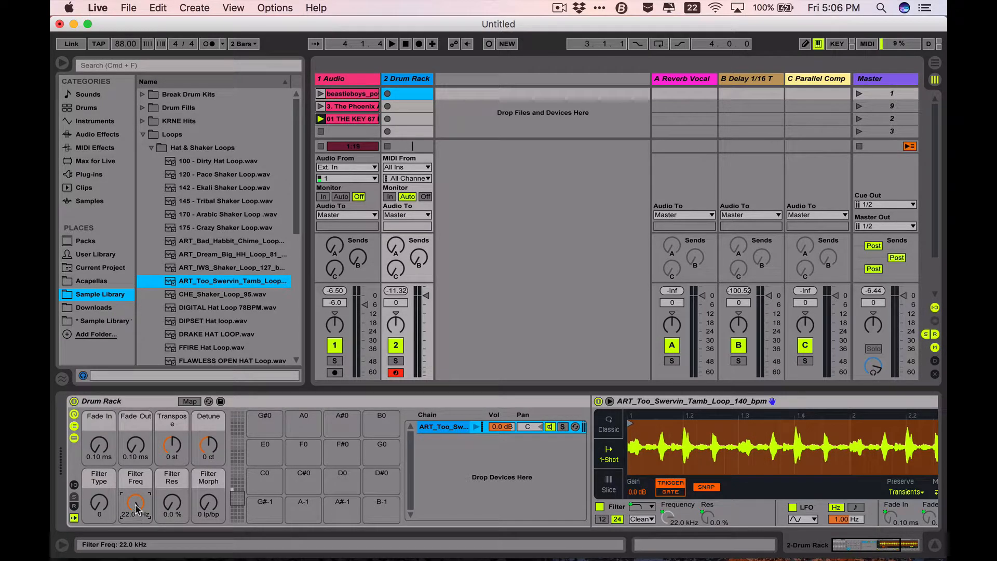
# Step: Audition the filter macros with Filter Type at 127, Filter Res at 49 % and Filter Freq at 1.08 kHz, sweeping Filter Morph back to 0
pyautogui.moveTo(137, 509)
pyautogui.mouseDown()
pyautogui.moveTo(136, 559)
pyautogui.moveTo(141, 512)
pyautogui.mouseUp()
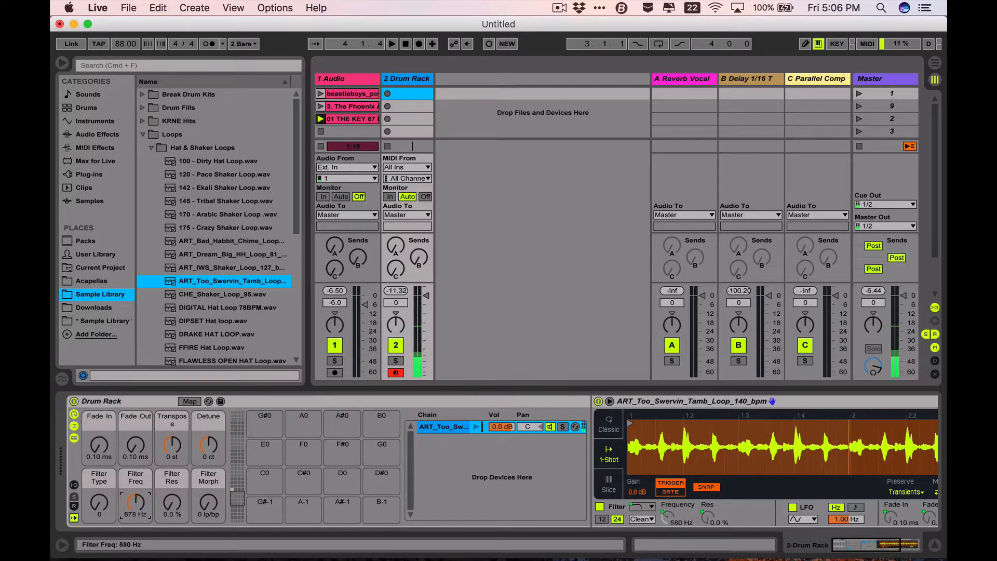
pyautogui.moveTo(171, 505); pyautogui.dragTo(98, 484)
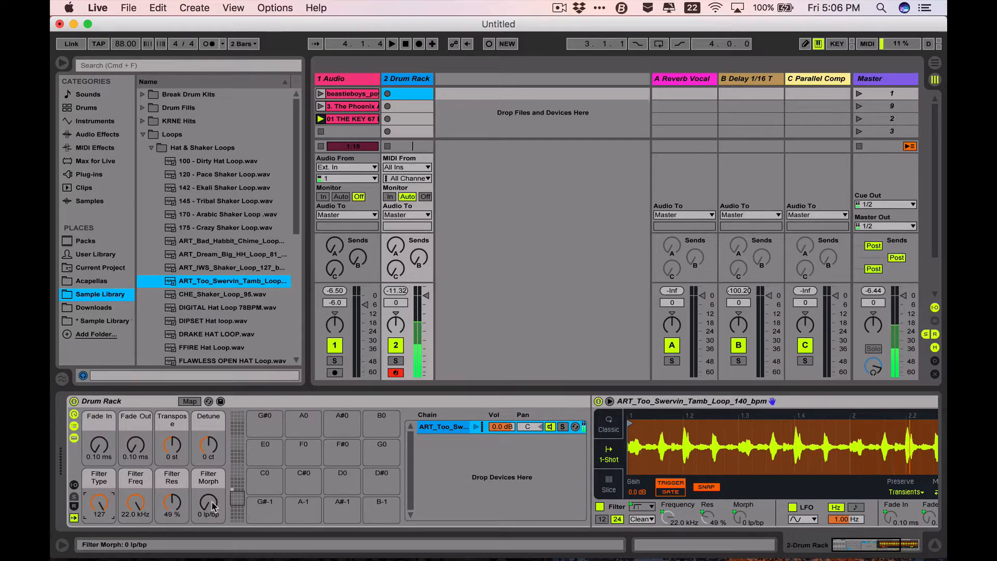
pyautogui.moveTo(213, 506); pyautogui.dragTo(213, 472)
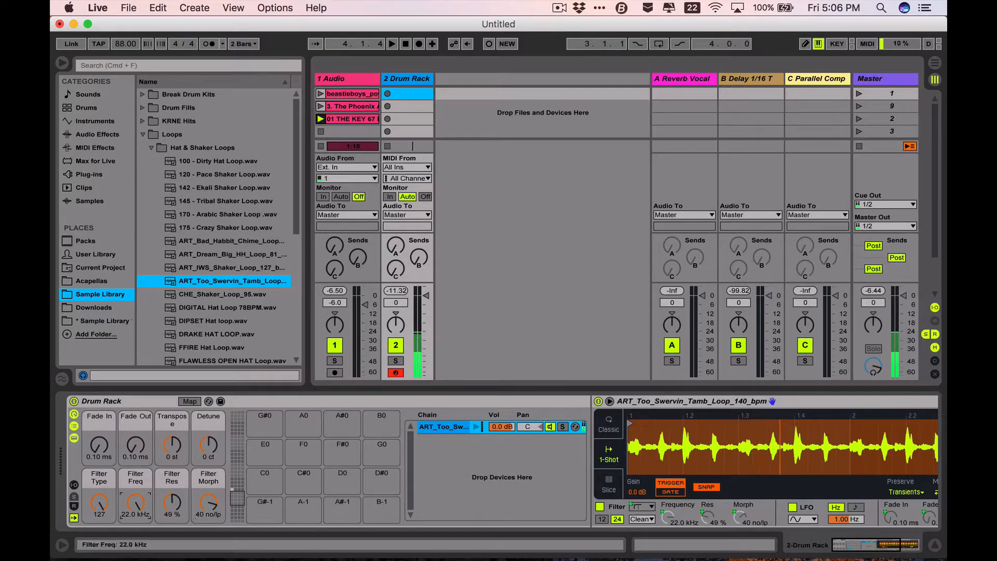
pyautogui.moveTo(139, 507); pyautogui.dragTo(139, 525)
pyautogui.moveTo(209, 503); pyautogui.dragTo(209, 530)
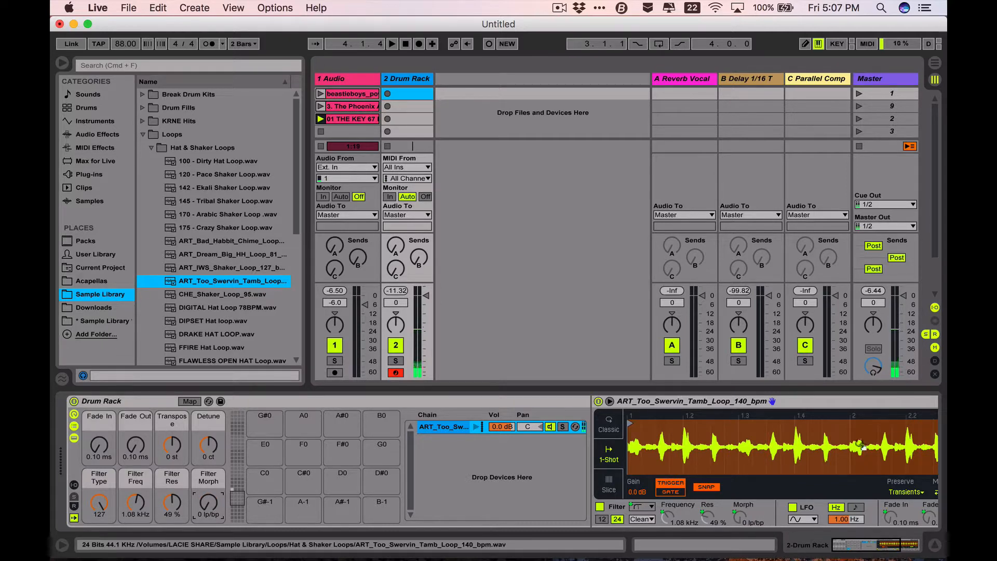
# Step: Show Simpler's Controls view and check the filter curve against the Filter Morph macro
pyautogui.hscroll(5, 860, 444)
pyautogui.click(907, 403)
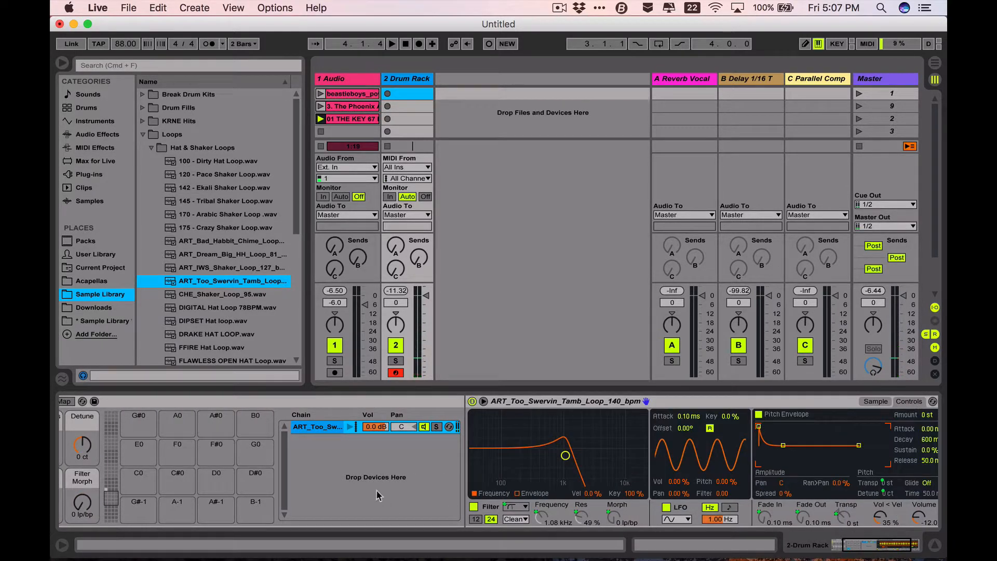
pyautogui.hscroll(-2, 172, 502)
pyautogui.moveTo(124, 502)
pyautogui.mouseDown()
pyautogui.moveTo(124, 481)
pyautogui.moveTo(124, 506)
pyautogui.mouseUp()
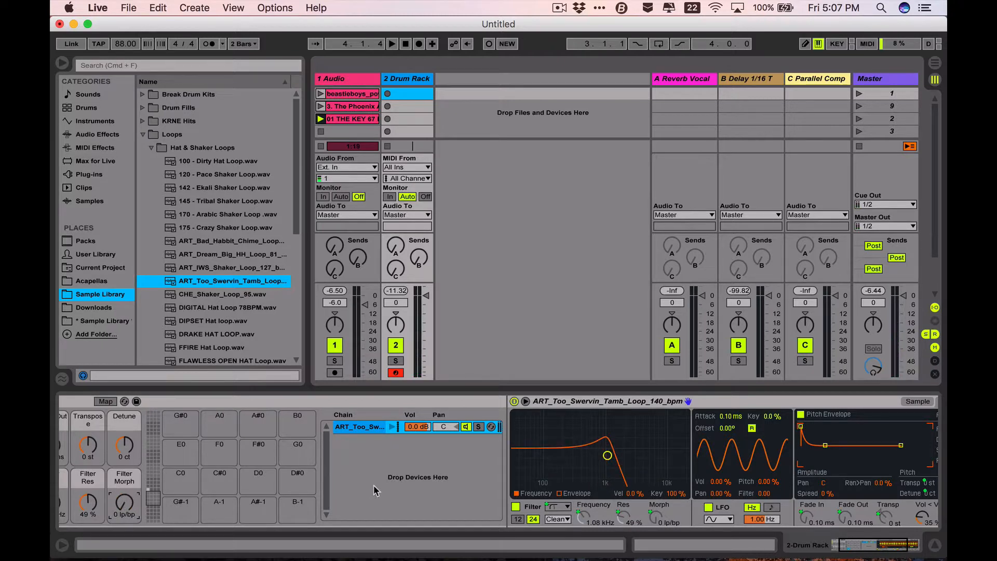
pyautogui.hscroll(-3, 374, 491)
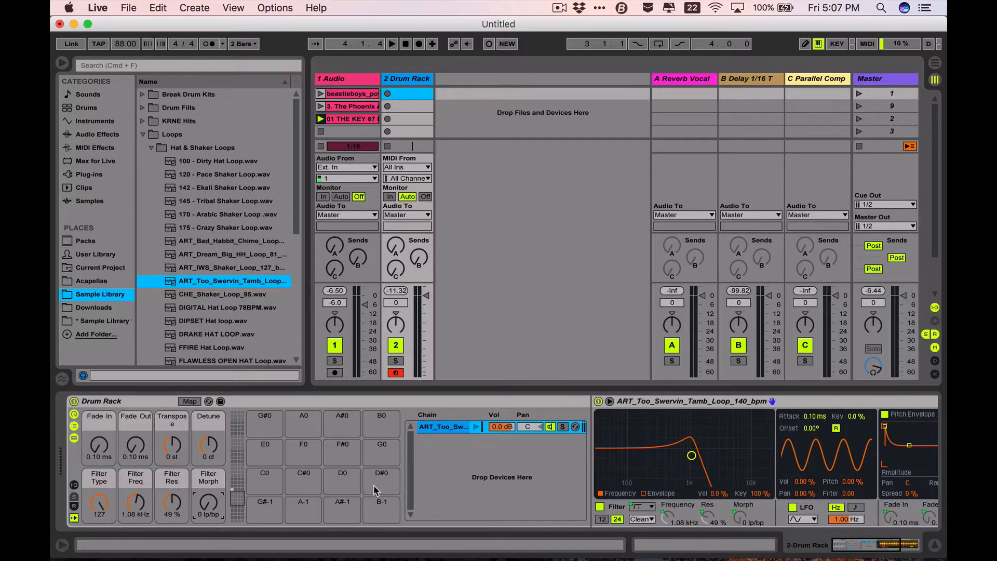
# Step: Return Simpler to its Sample view and undo the test macro changes and the sample load
pyautogui.click(451, 429)
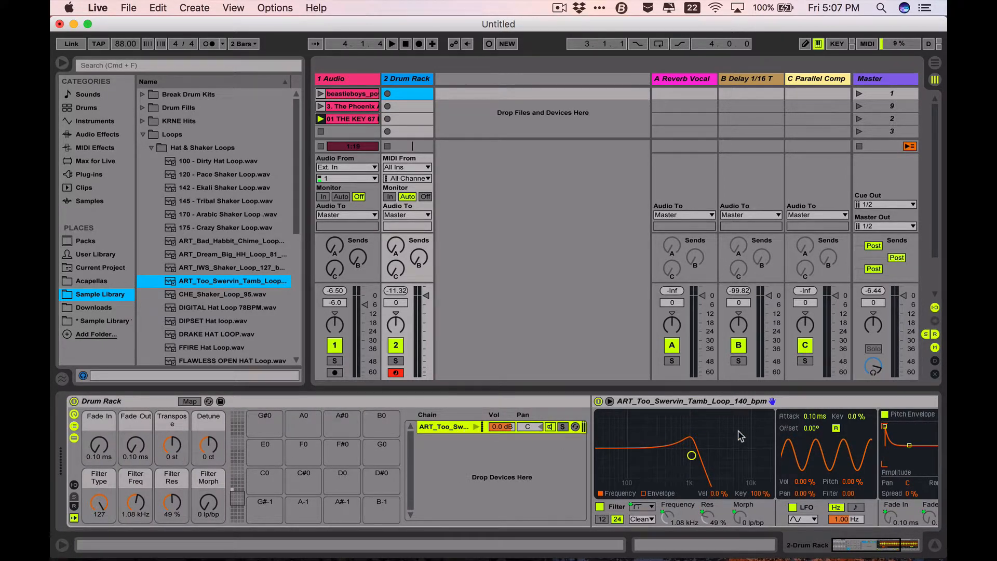
pyautogui.hscroll(5, 740, 436)
pyautogui.click(761, 408)
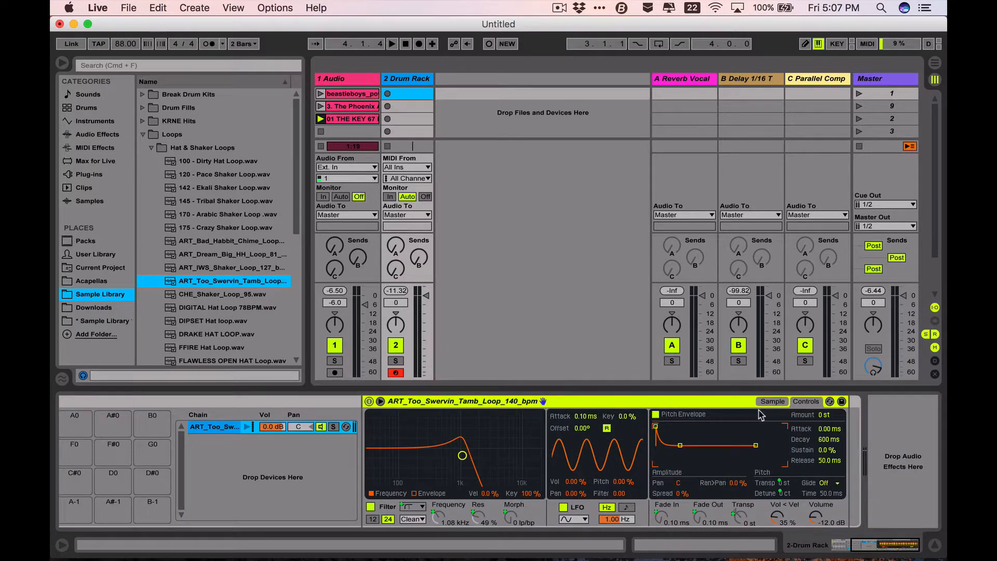
pyautogui.click(773, 401)
pyautogui.press('BackSpace')
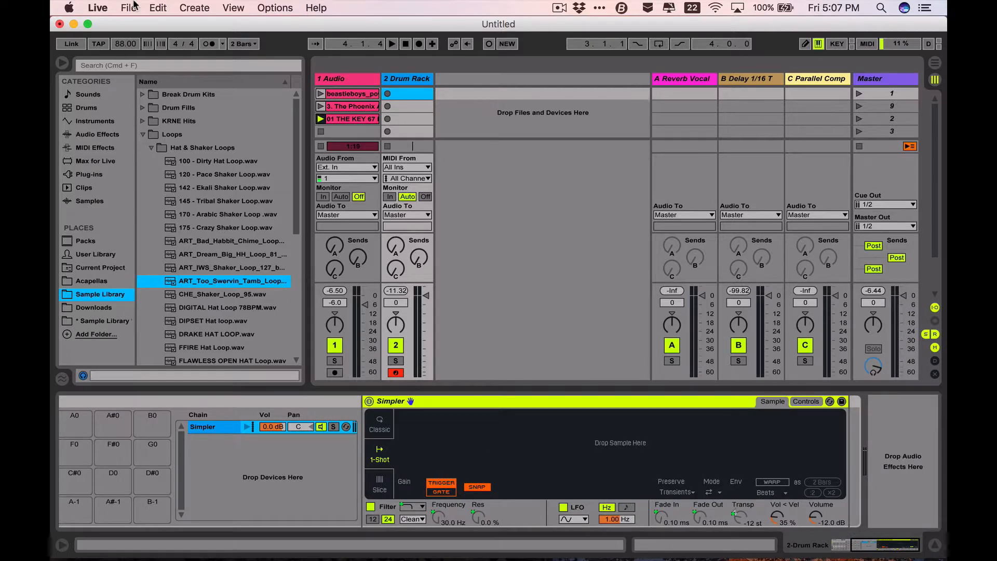
pyautogui.click(158, 7)
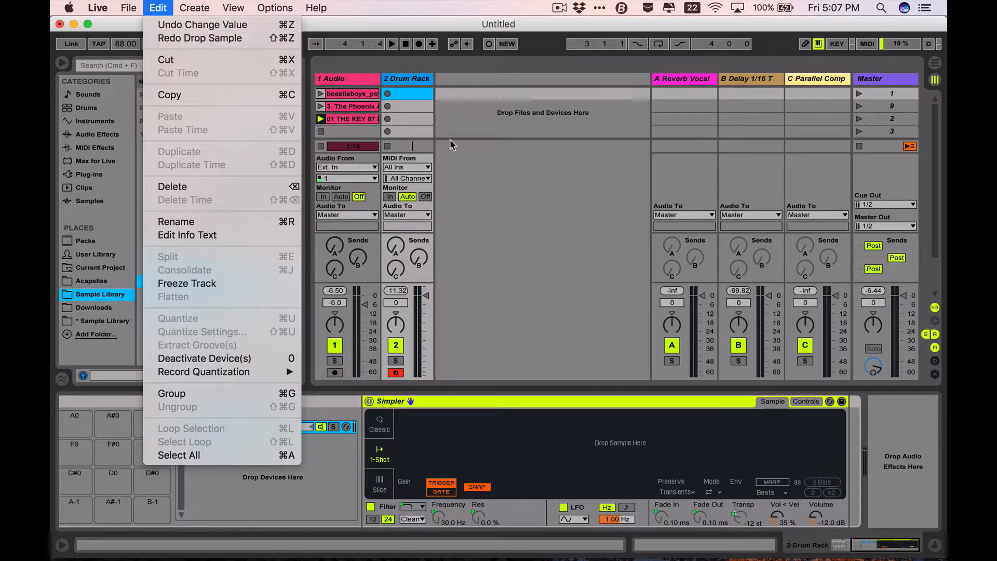
pyautogui.press('Escape')
pyautogui.hscroll(-5, 596, 474)
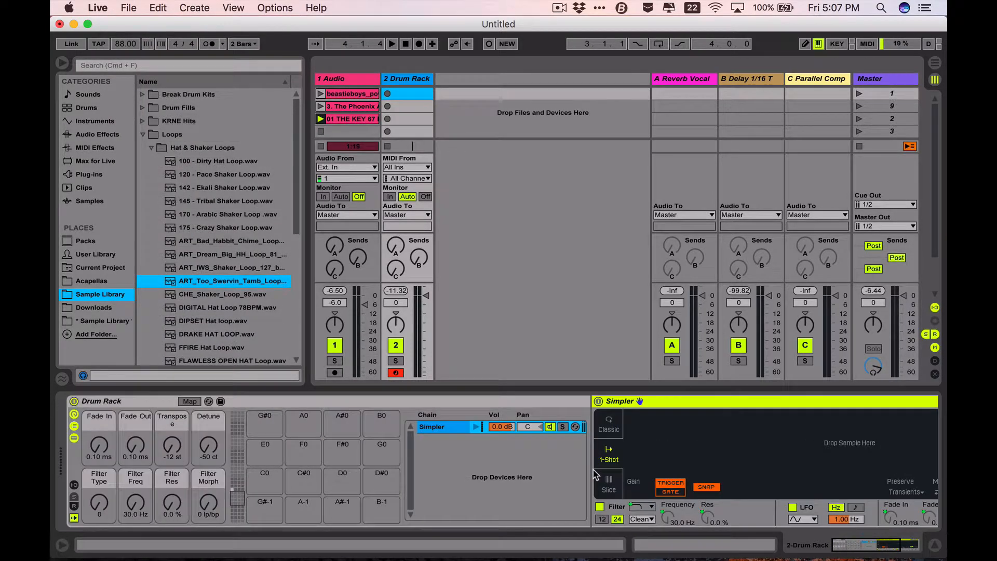
# Step: Set the rack macros' starting values to Transpose 0 st, Detune 0 ct and Filter Freq 22.0 kHz
pyautogui.click(171, 451)
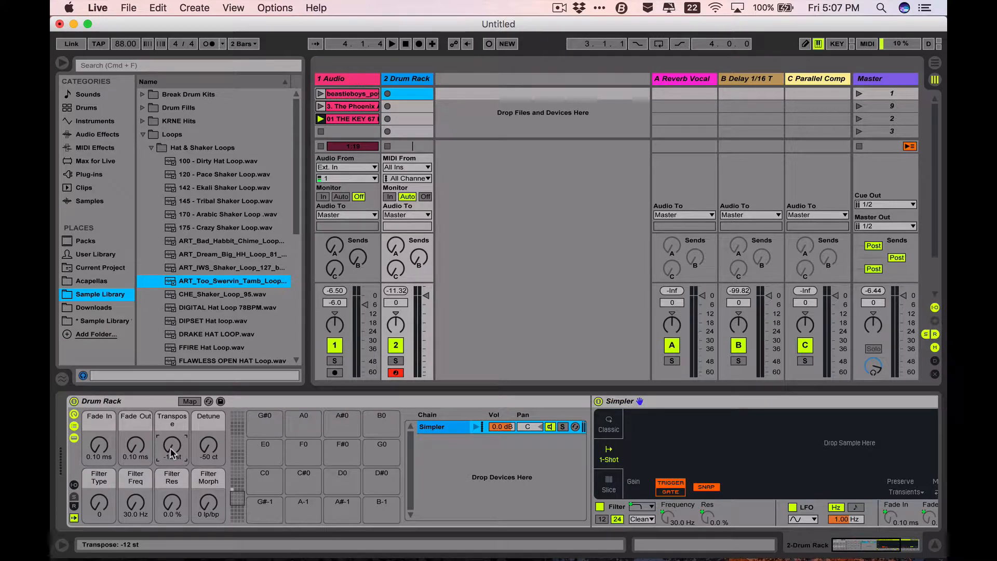
pyautogui.doubleClick(171, 451)
pyautogui.doubleClick(211, 446)
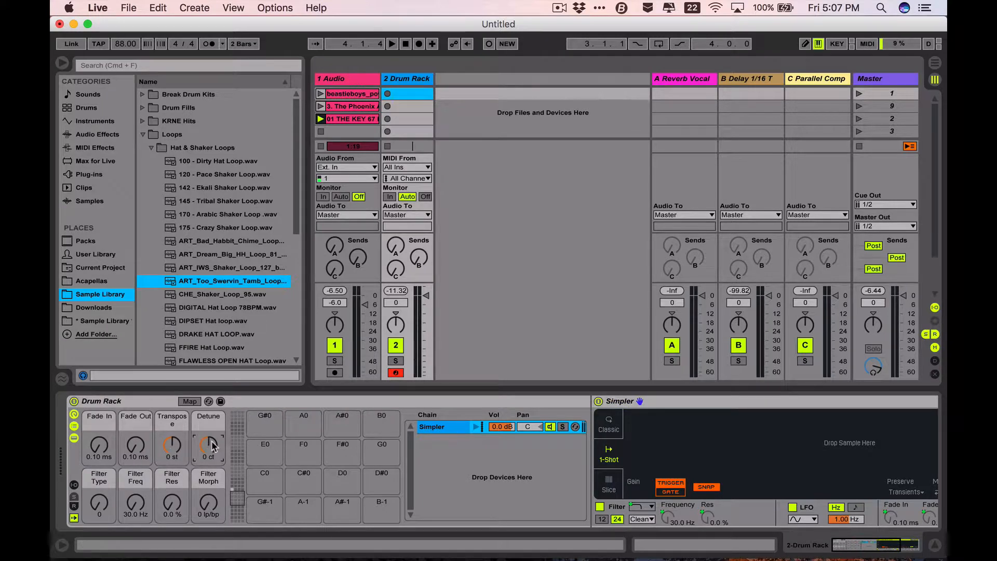
pyautogui.doubleClick(136, 502)
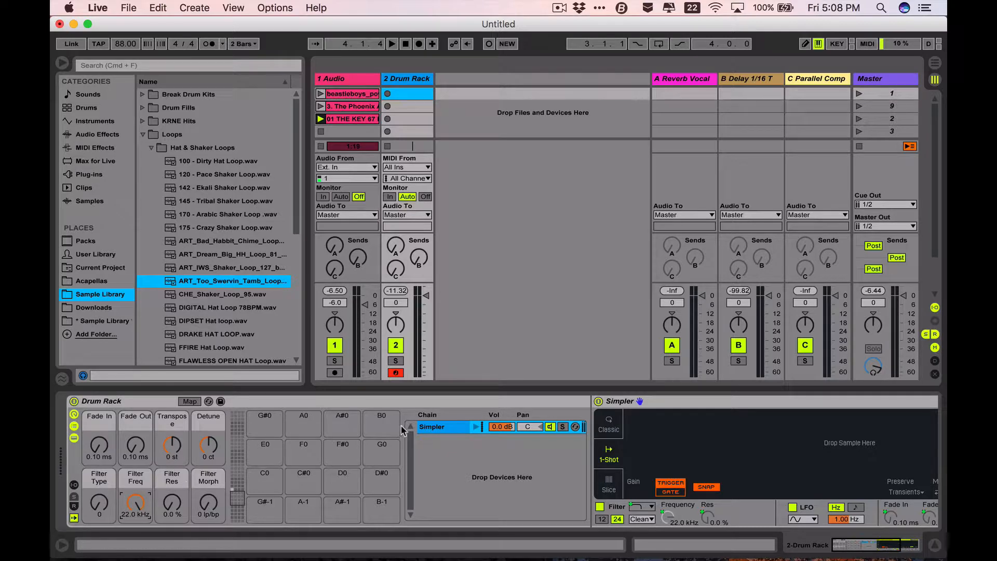
# Step: Rename the Drum Rack as "Sample Chop Template" and save it as a preset in the User Library
pyautogui.doubleClick(434, 398)
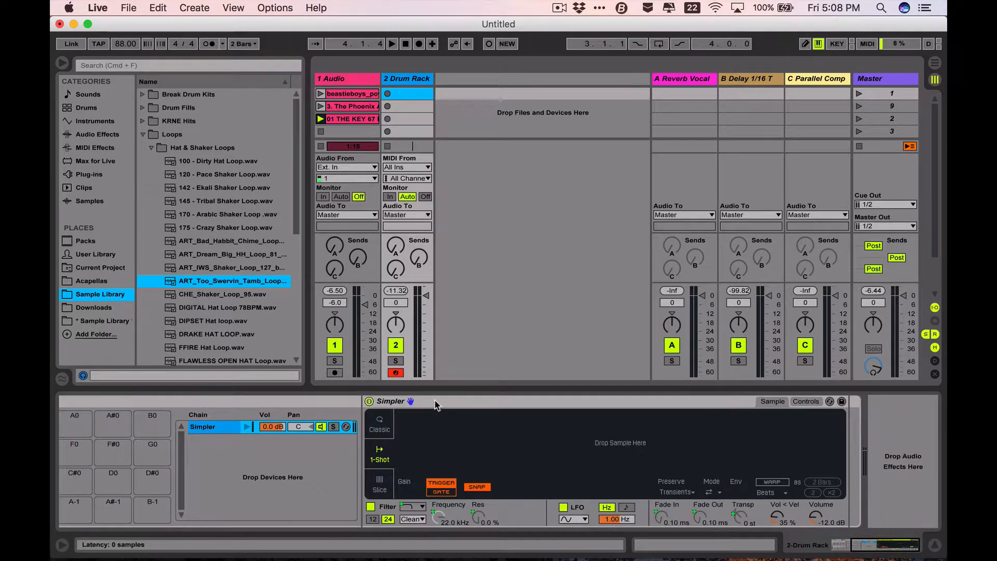
pyautogui.doubleClick(435, 399)
pyautogui.click(121, 403)
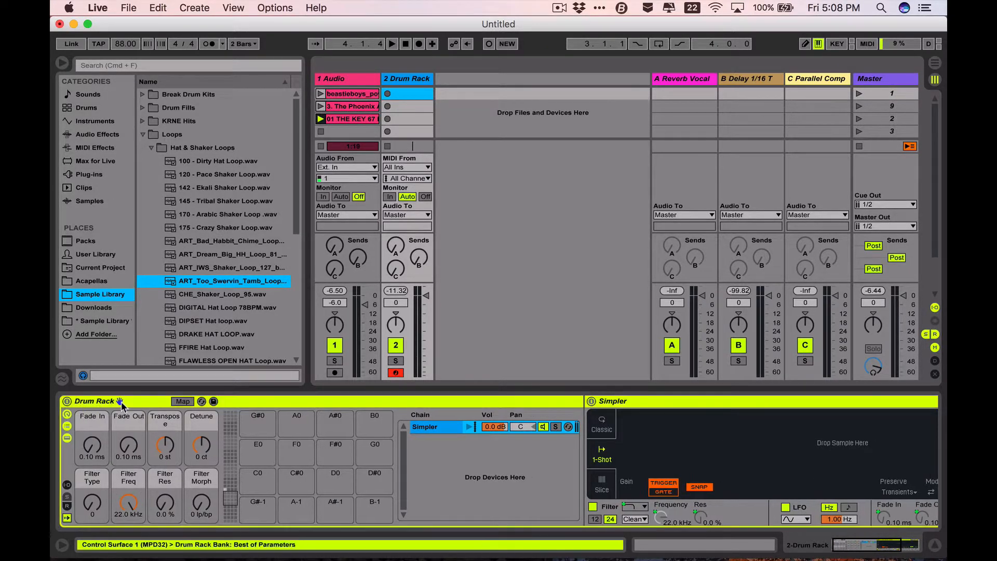
pyautogui.press('super+r')
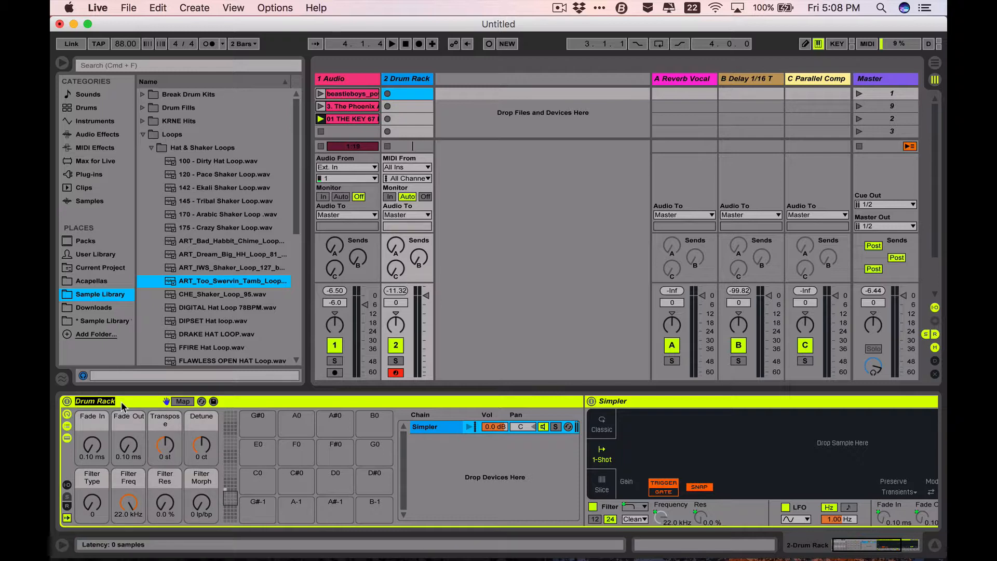
pyautogui.write('Sample Chop Template')
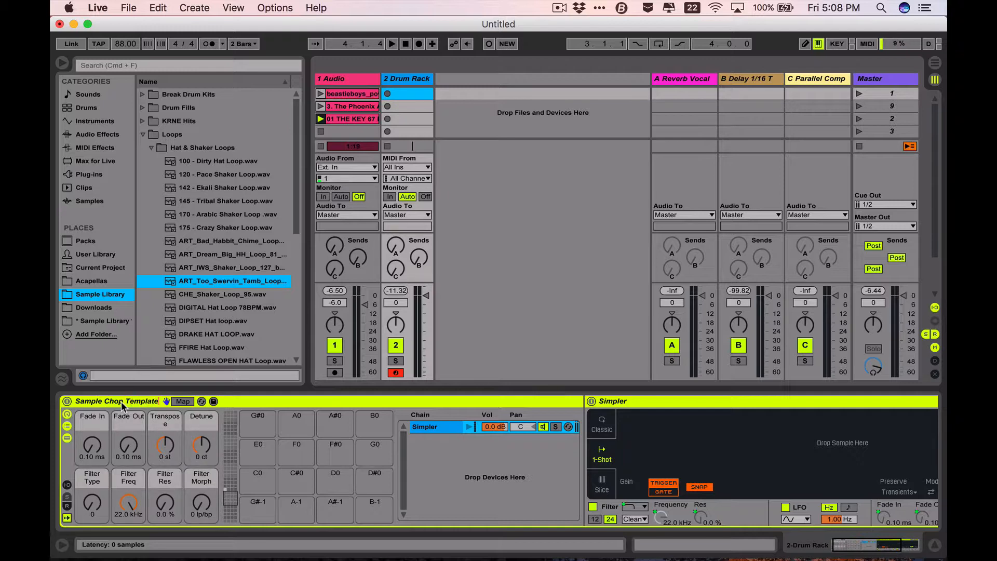
pyautogui.press('Return')
pyautogui.click(212, 401)
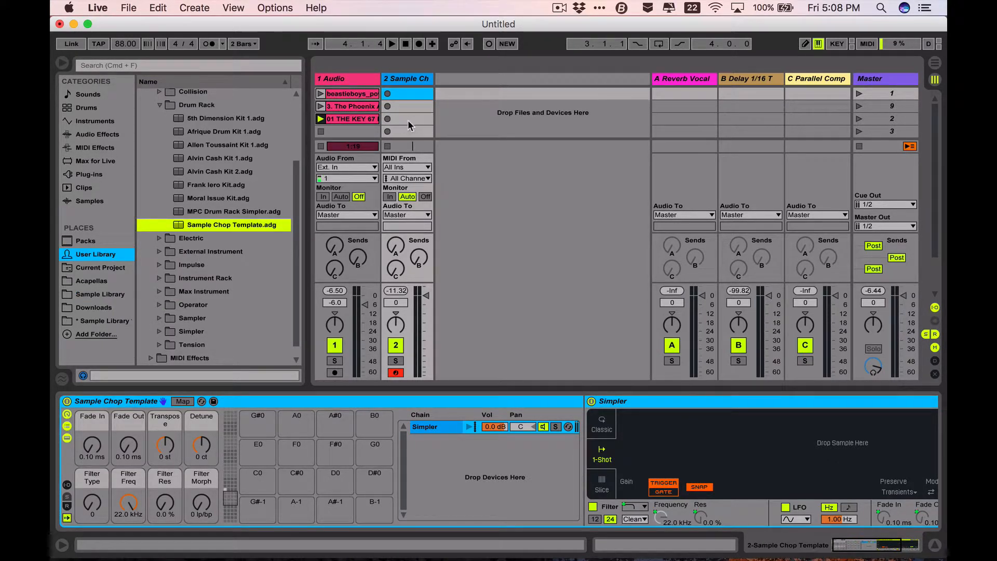
# Step: Turn on Warp for the 01 THE KEY 67 BPM clip on the Audio track
pyautogui.click(361, 117)
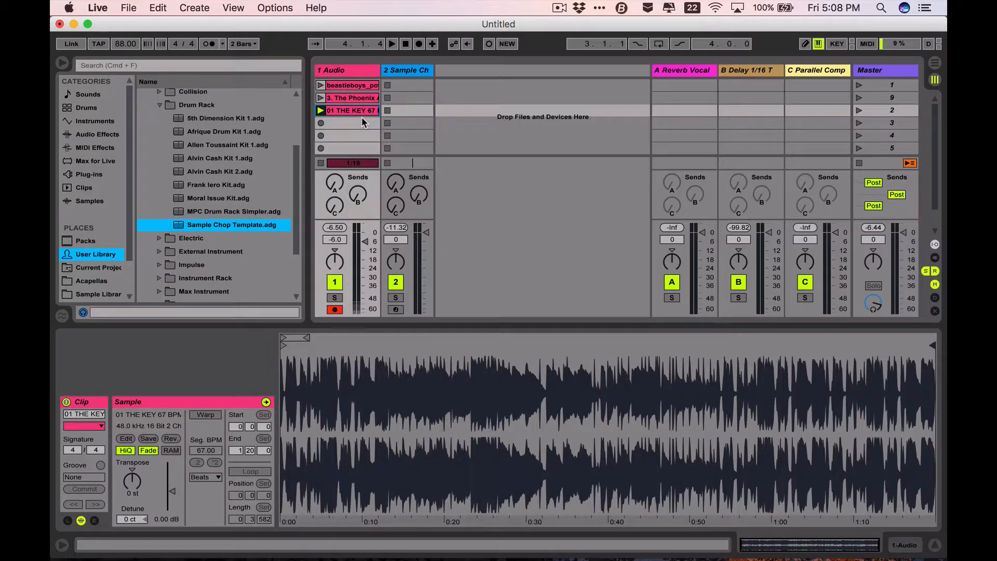
pyautogui.rightClick(361, 111)
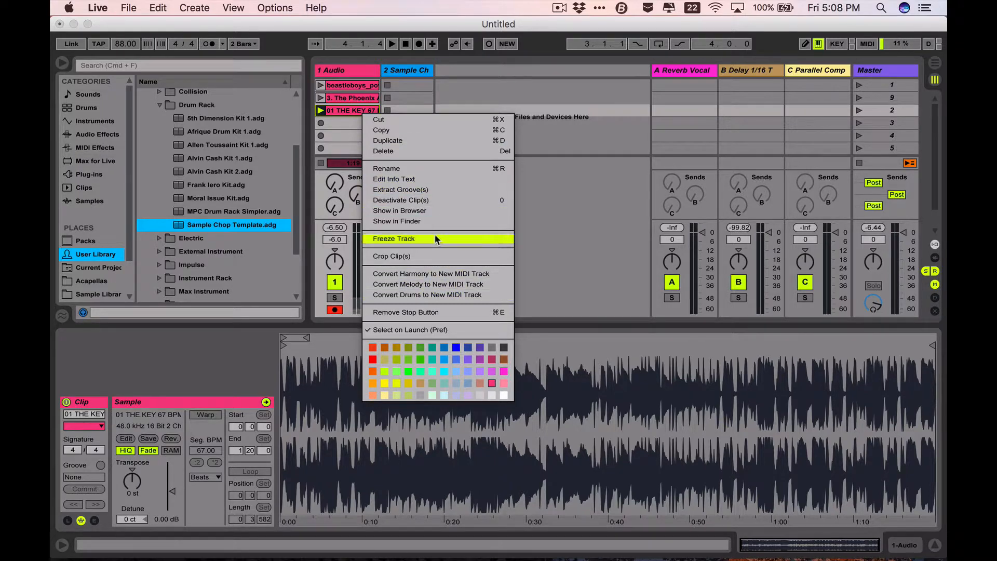
pyautogui.click(345, 123)
pyautogui.click(205, 415)
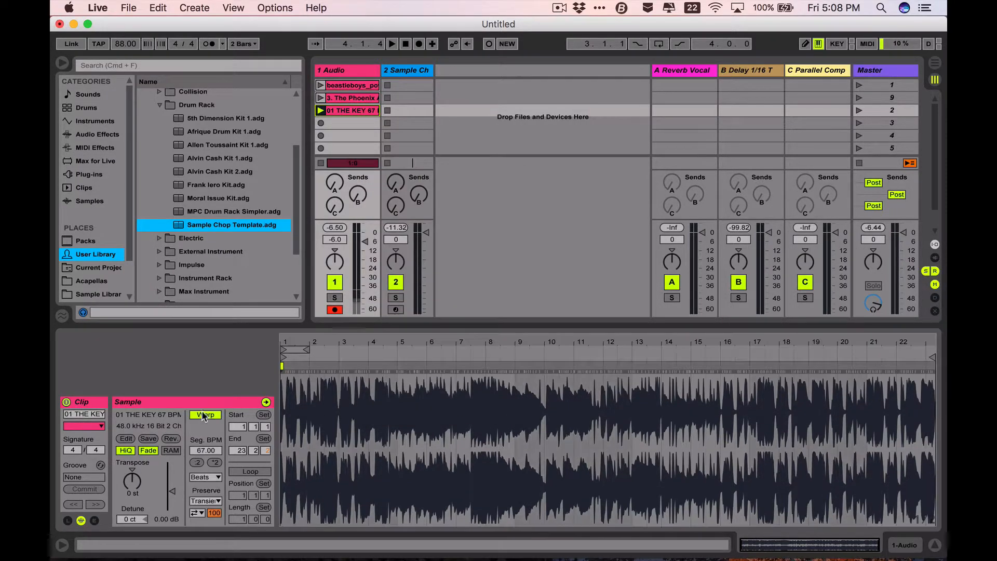
# Step: Look through the slicing presets offered when slicing the 01 THE KEY clip to a new MIDI track, and cancel without slicing
pyautogui.rightClick(356, 111)
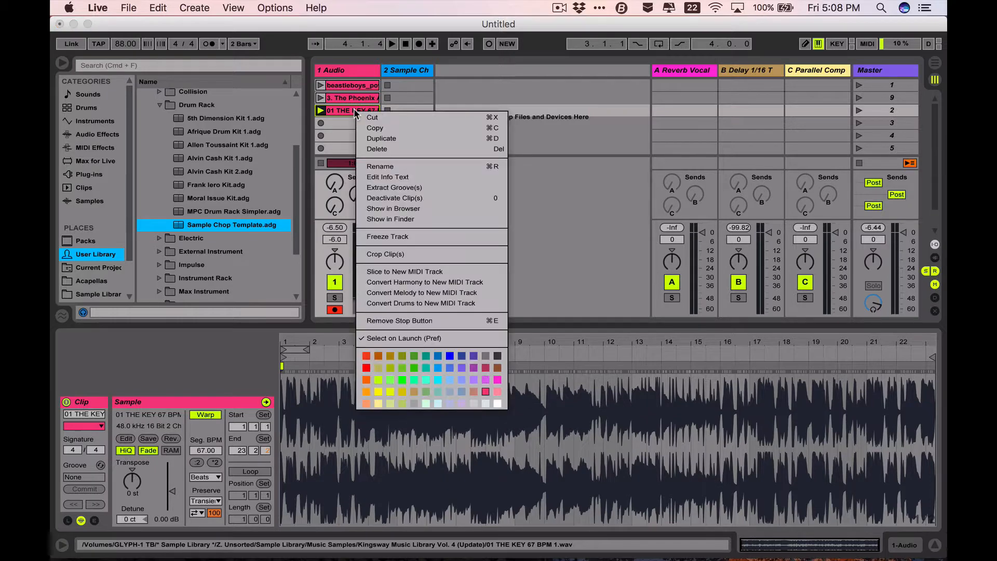
pyautogui.click(409, 271)
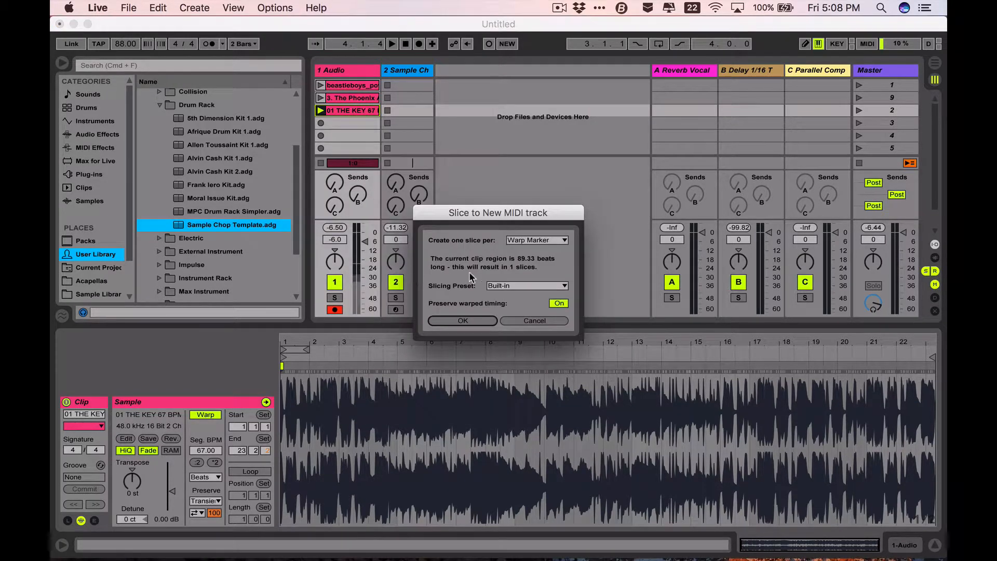
pyautogui.click(502, 288)
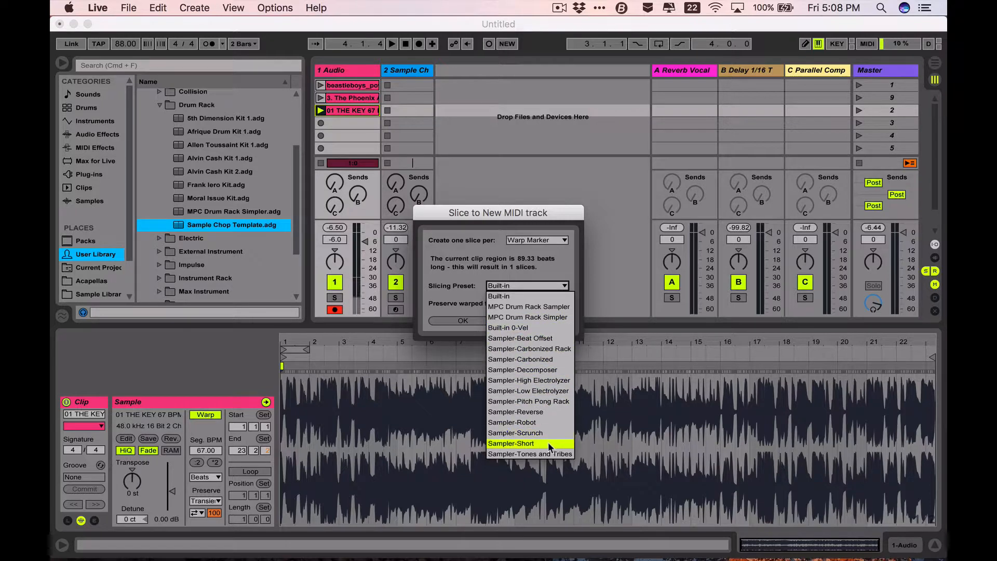
pyautogui.click(513, 229)
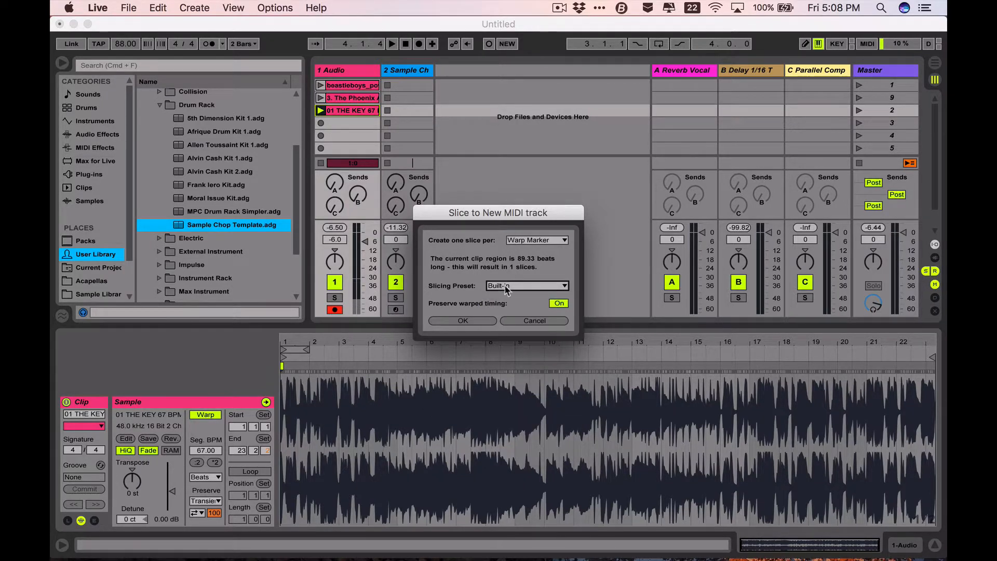
pyautogui.click(544, 320)
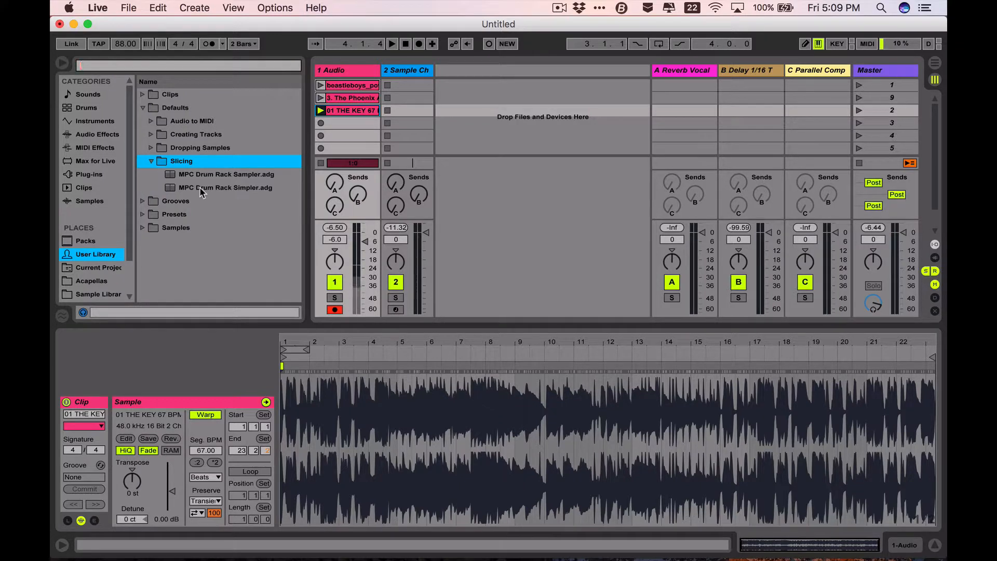
# Step: Put Sample Chop Template.adg from the User Library's Drum Rack presets into the Slicing folder under Defaults
pyautogui.click(141, 214)
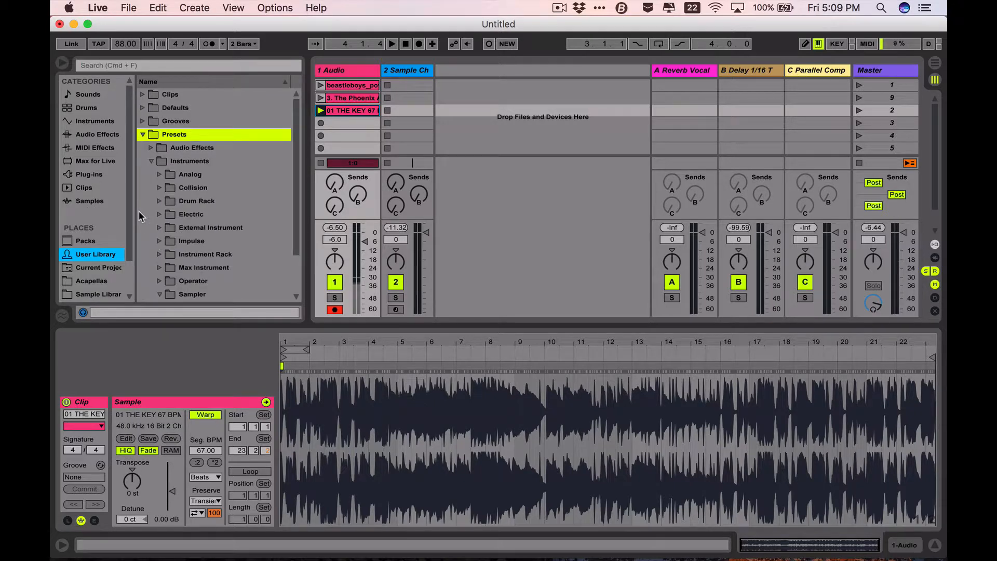
pyautogui.click(159, 201)
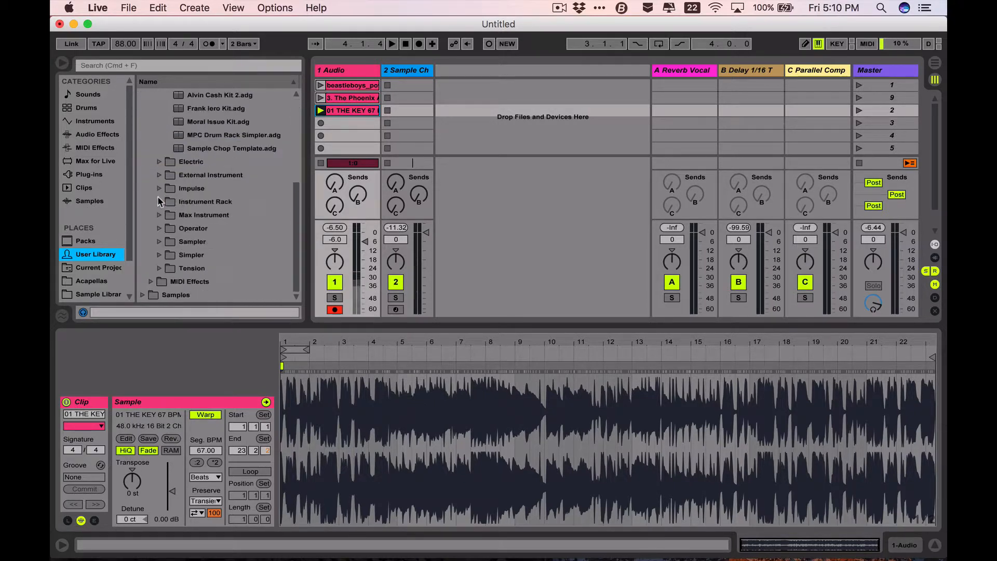
pyautogui.scroll(3, 198, 201)
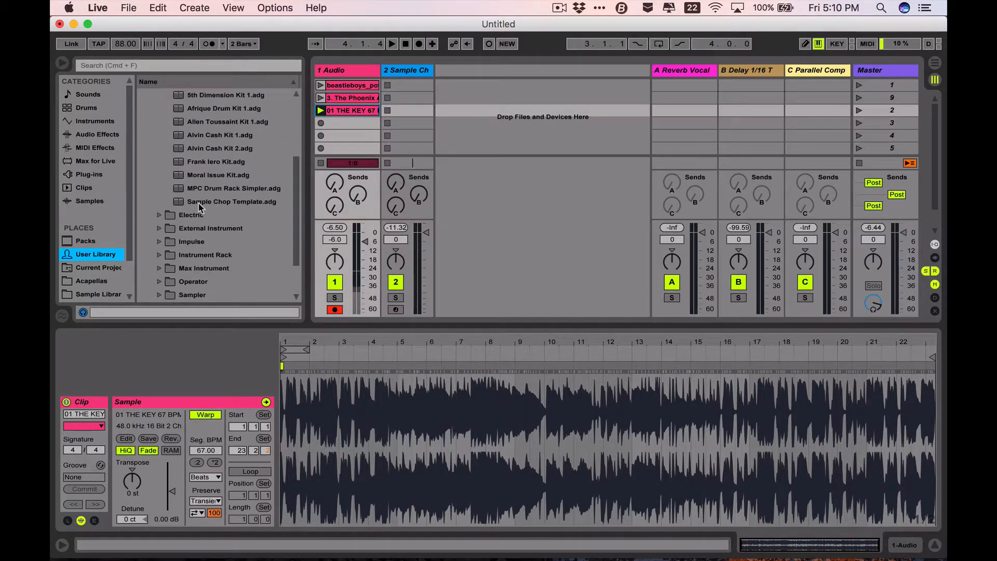
pyautogui.moveTo(198, 203); pyautogui.dragTo(180, 165)
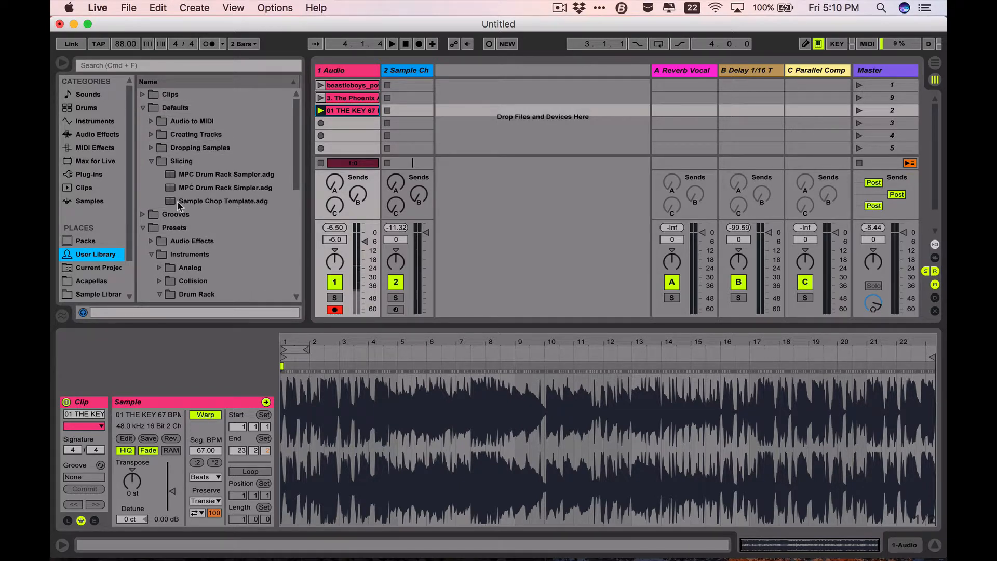
# Step: Check the Sample Chop Template slicing preset in the 01 THE KEY clip's Slice to New MIDI Track settings, and cancel without slicing
pyautogui.rightClick(348, 111)
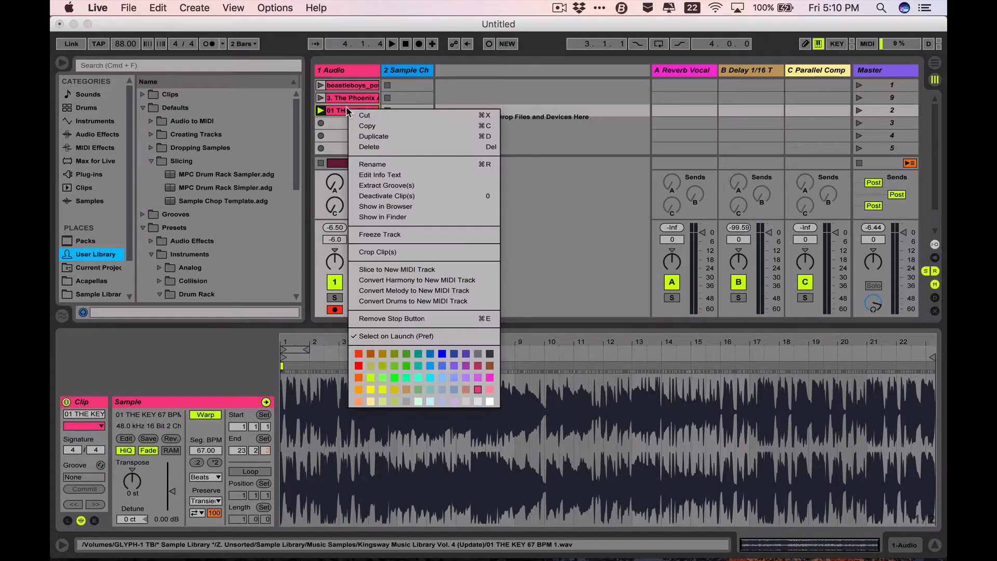
pyautogui.click(397, 269)
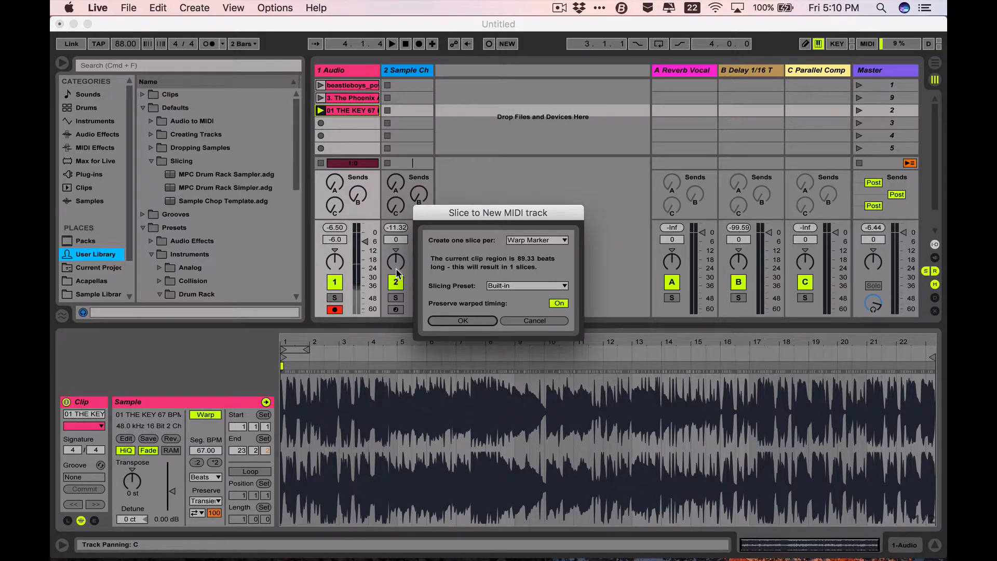
pyautogui.click(496, 286)
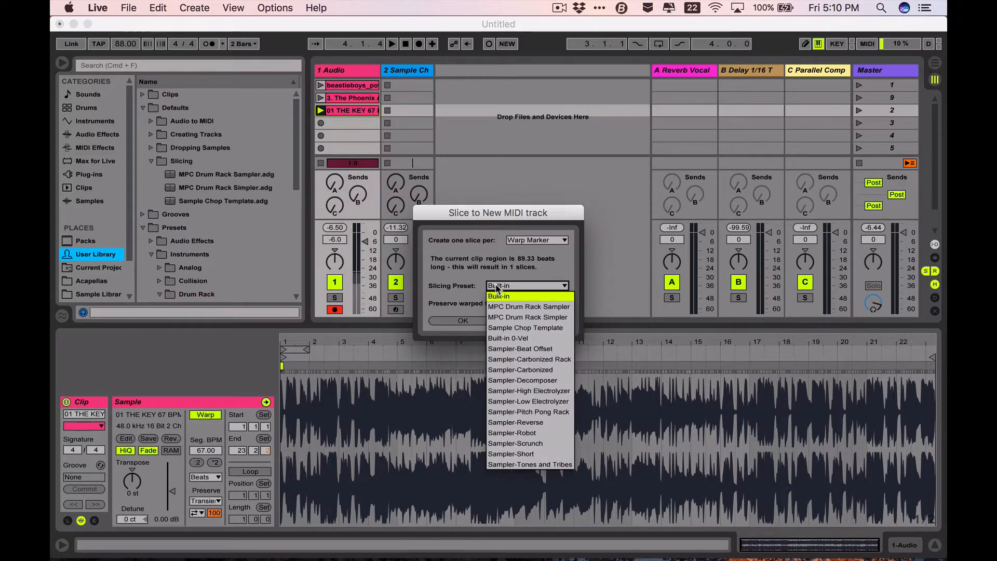
pyautogui.click(531, 329)
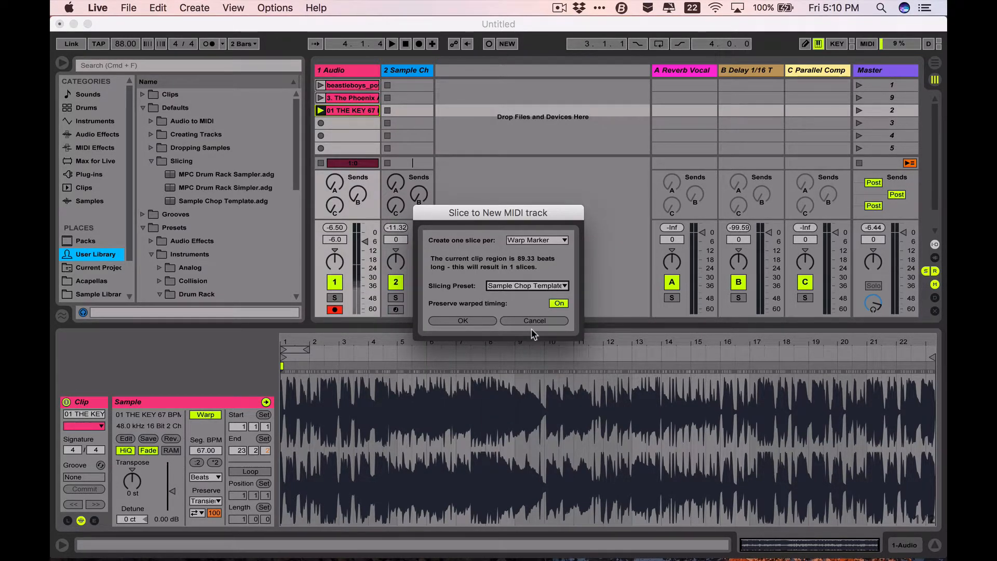
pyautogui.click(524, 319)
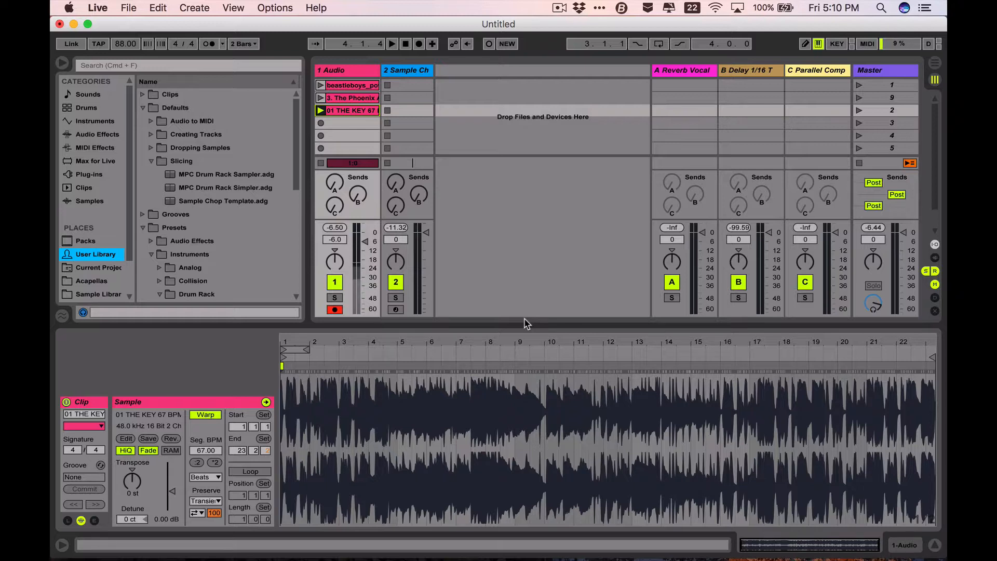
# Step: Delete the Sample Chop Template MIDI track
pyautogui.click(405, 68)
pyautogui.press('Delete')
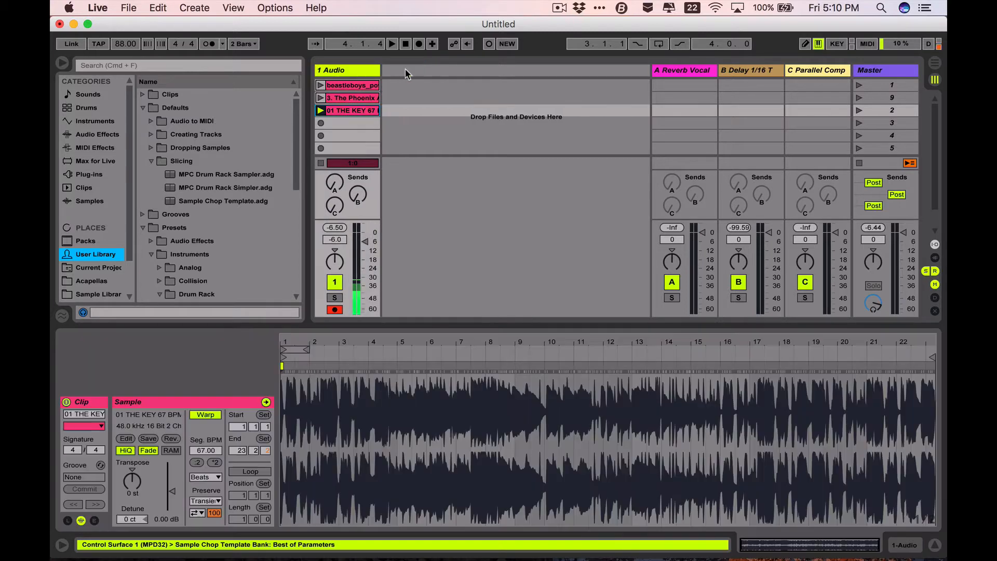
# Step: Play the beastieboys_pow, The Phoenix and 01 THE KEY clips in turn, and turn off Warp on the 01 THE KEY clip
pyautogui.click(344, 87)
pyautogui.click(322, 87)
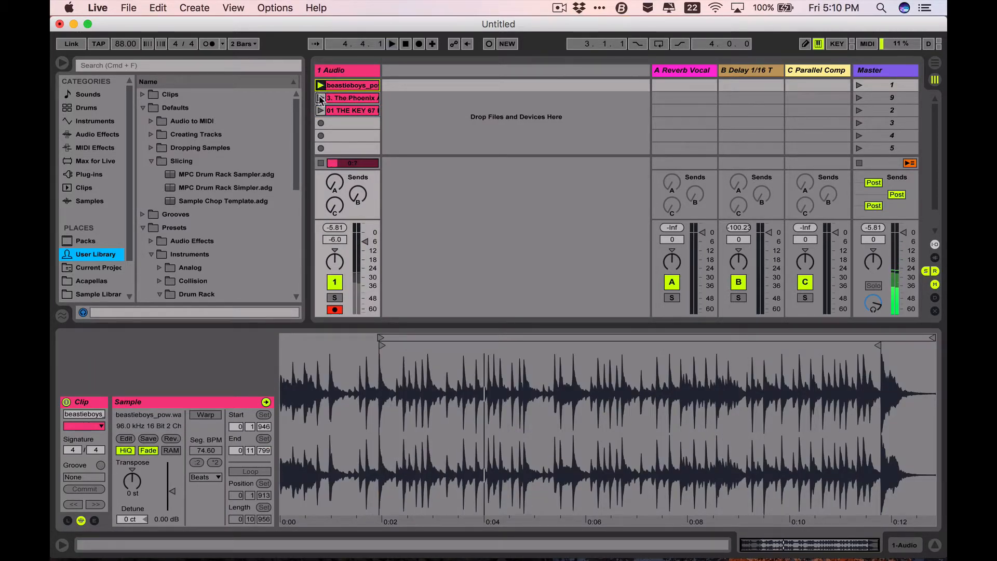
pyautogui.click(320, 99)
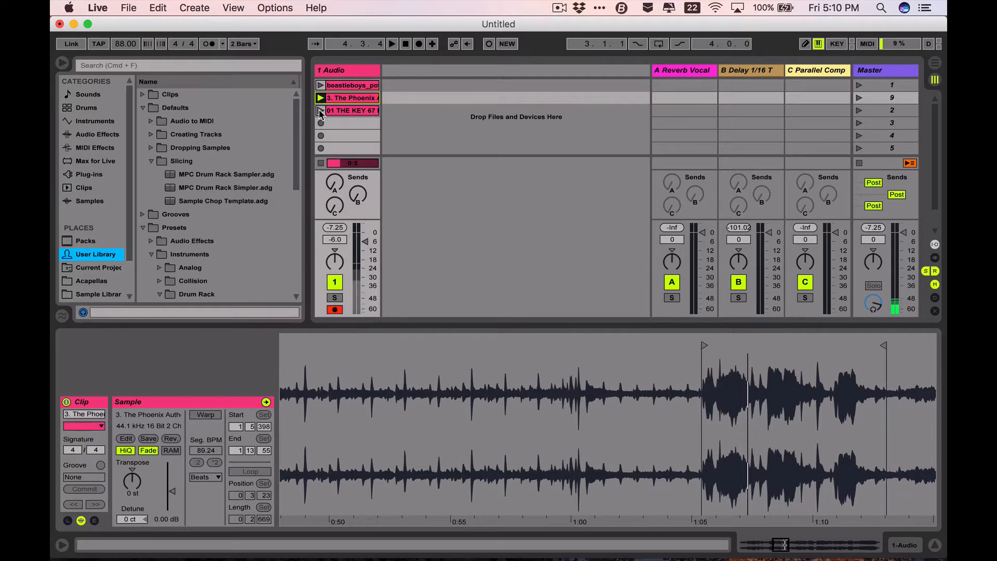
pyautogui.click(319, 111)
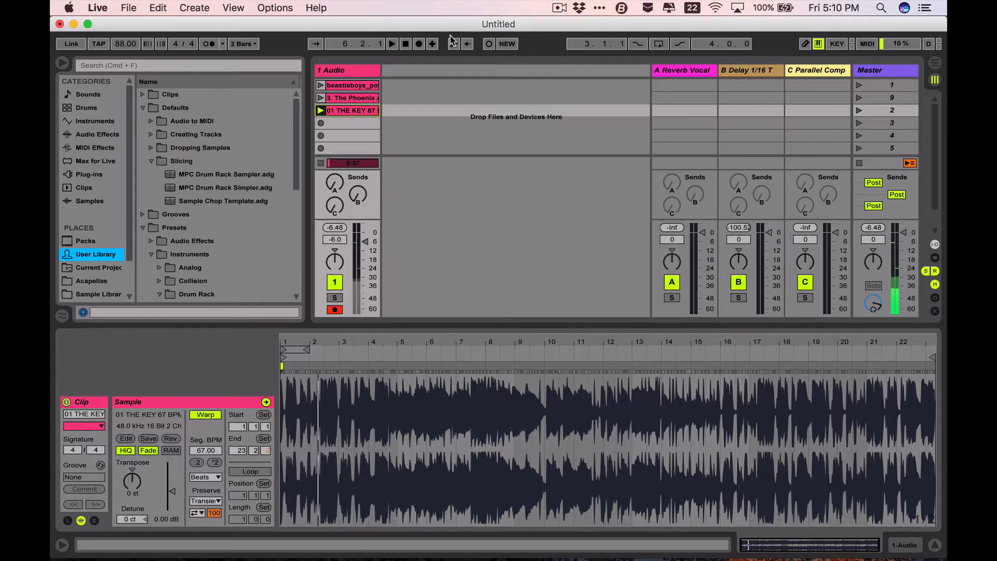
pyautogui.click(210, 414)
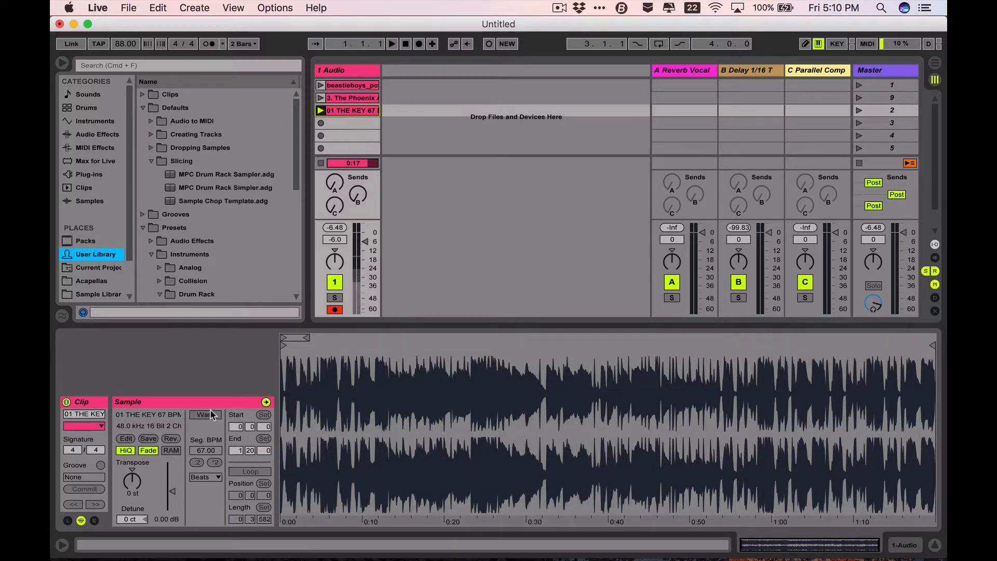